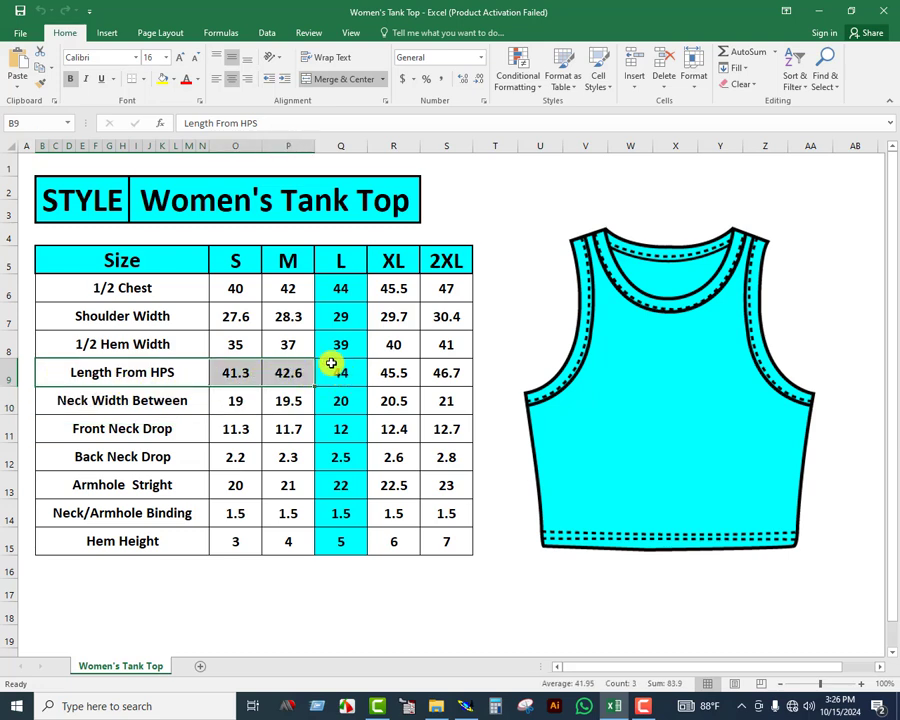
- Fill the Length From HPS and 1/2 Chest rows yellow, from the label through the M value
{"action": "left_click", "coordinate": [162, 81]}
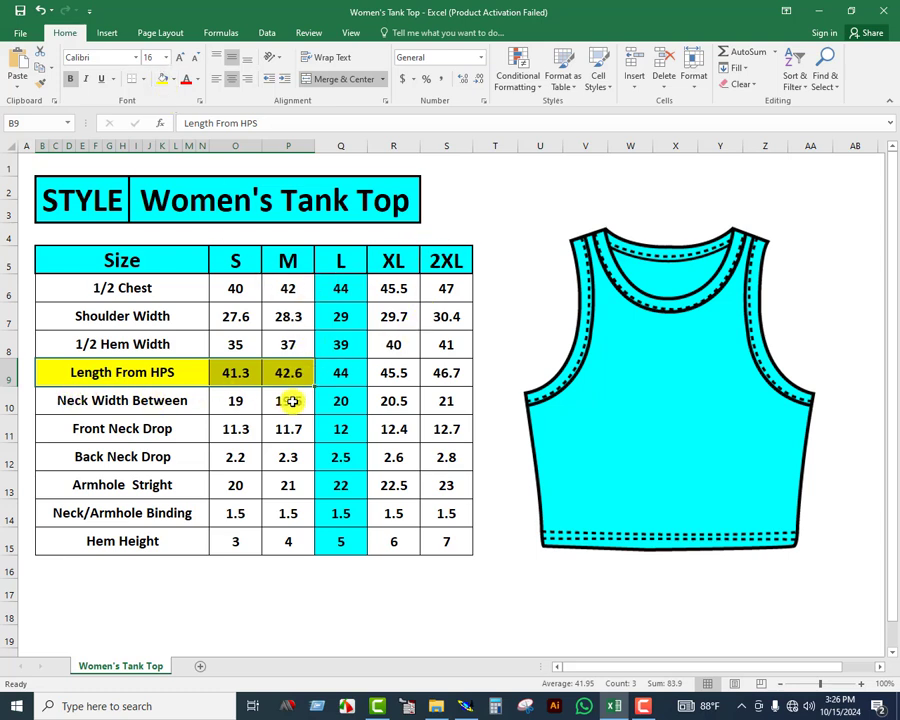
{"action": "left_click", "coordinate": [347, 375]}
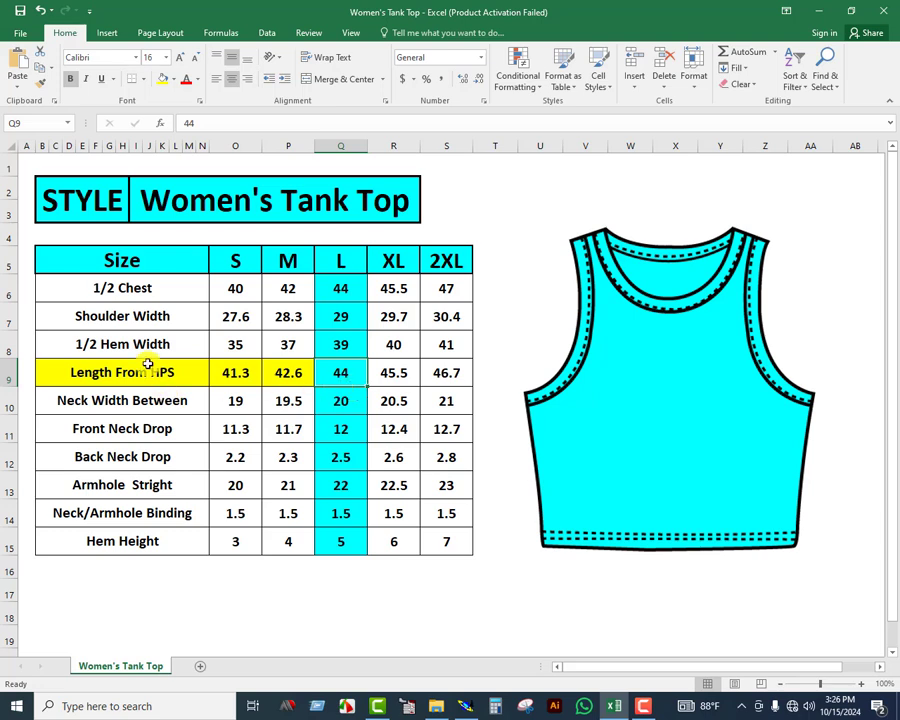
{"action": "left_click", "coordinate": [105, 287]}
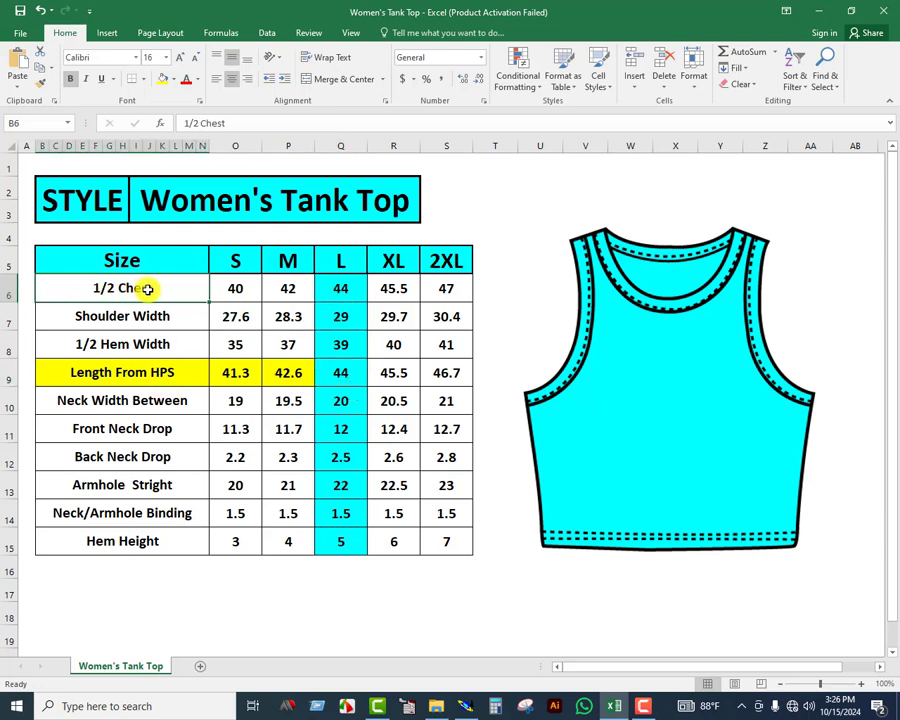
{"action": "left_click_drag", "start_coordinate": [147, 289], "coordinate": [305, 289]}
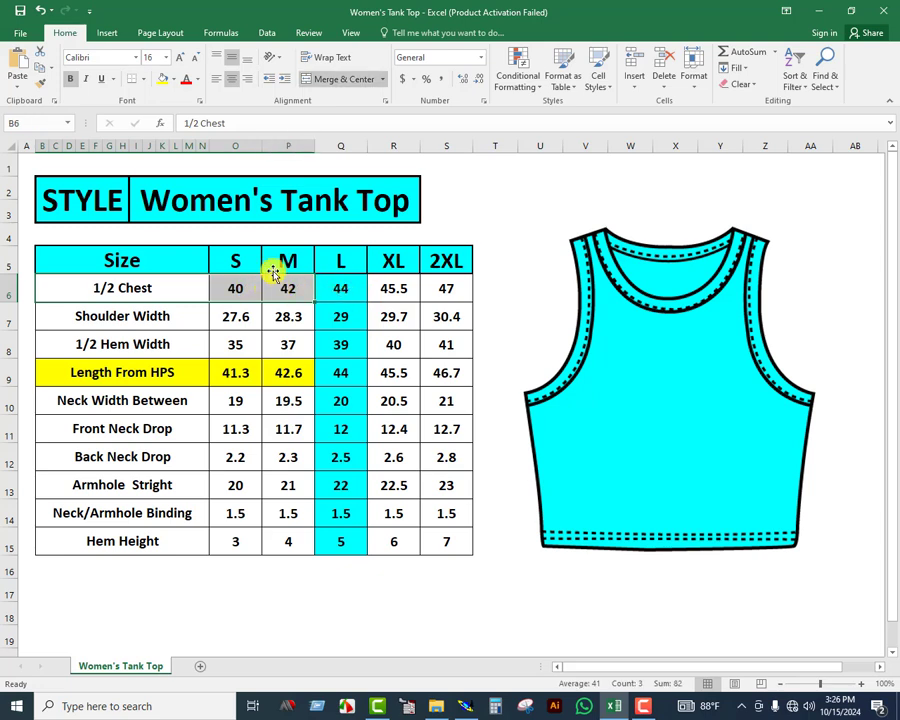
{"action": "left_click", "coordinate": [165, 88]}
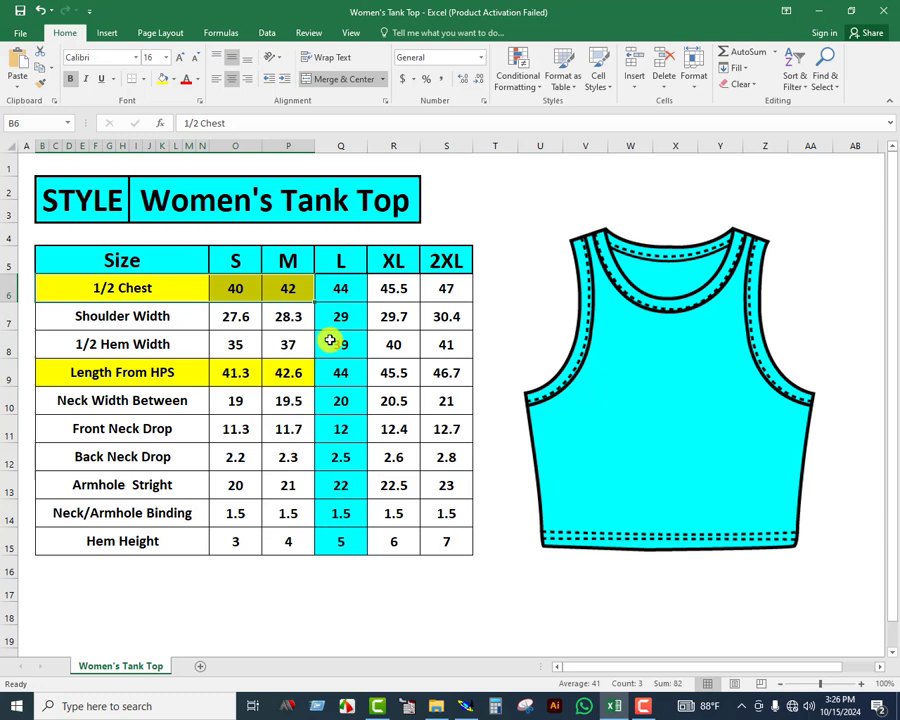
{"action": "left_click", "coordinate": [328, 288]}
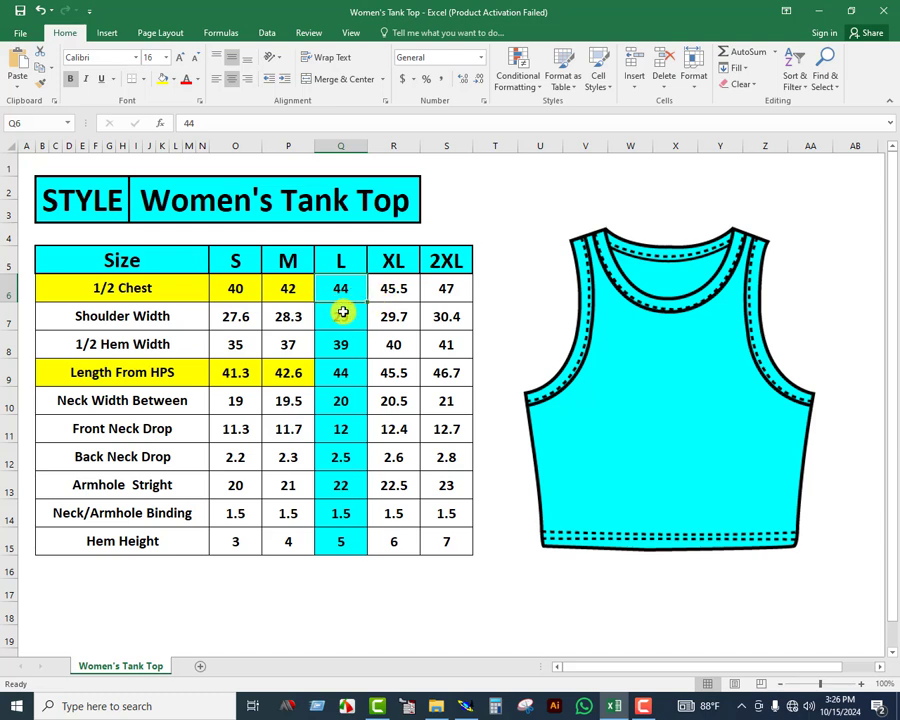
{"action": "left_click", "coordinate": [343, 378]}
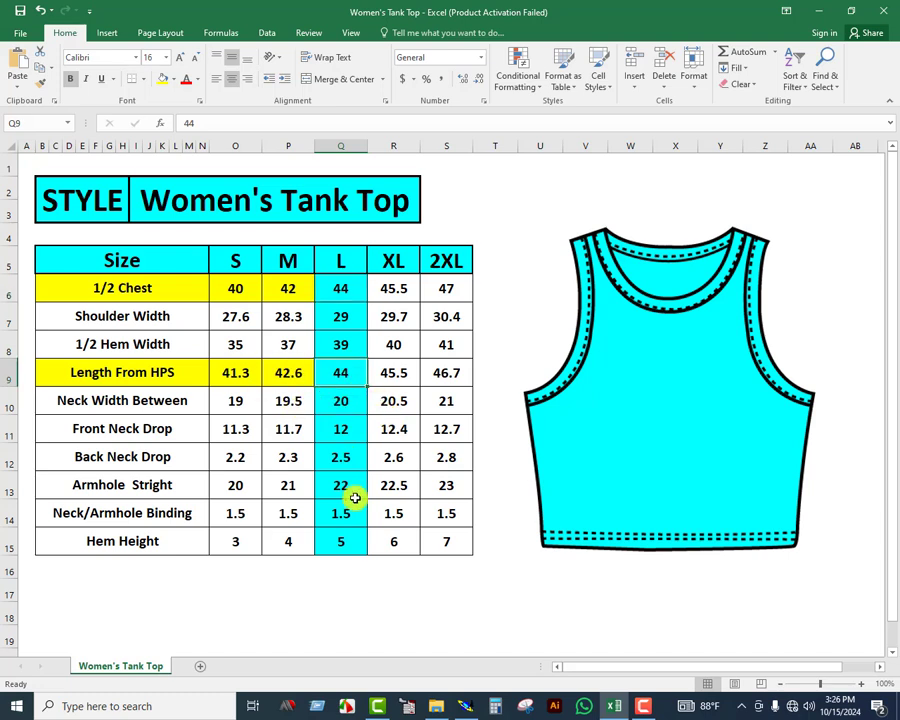
- Switch to Modaris and create a new blank sheet in the Womens Tank Top model
{"action": "left_click", "coordinate": [468, 706]}
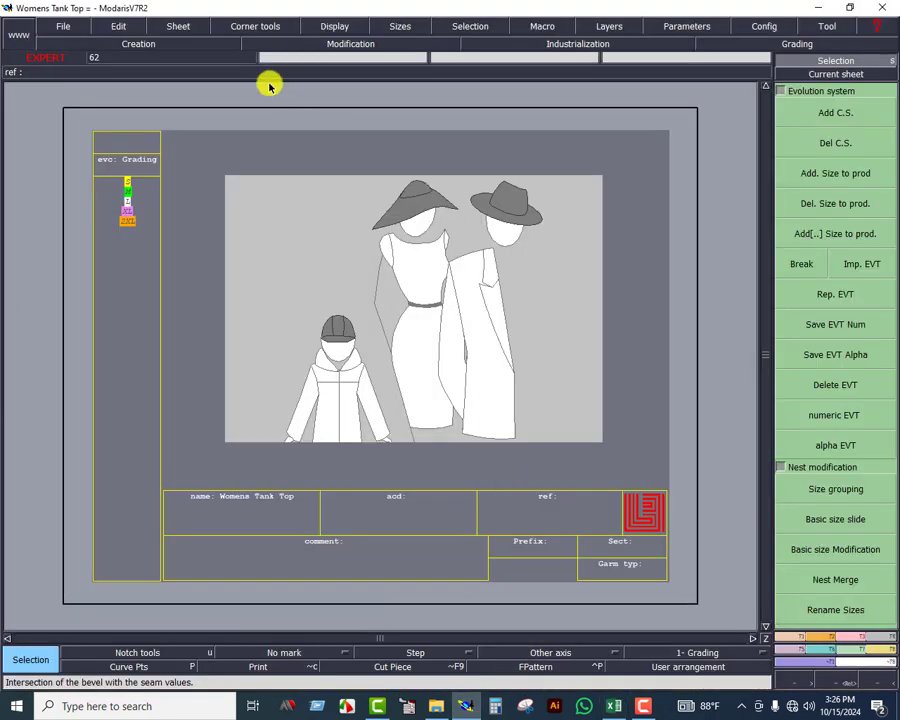
{"action": "left_click", "coordinate": [183, 28]}
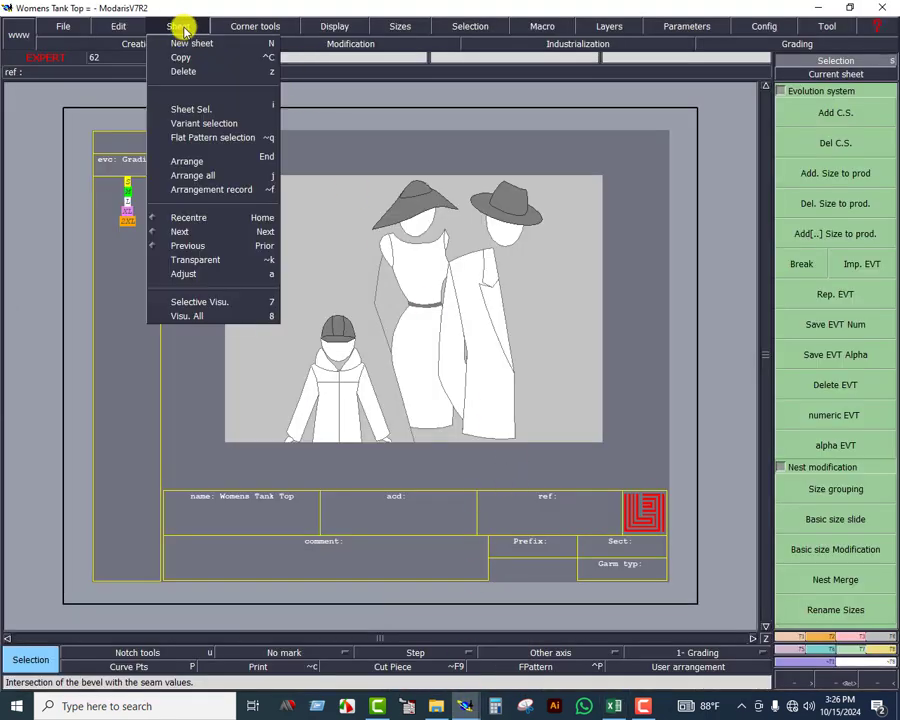
{"action": "left_click", "coordinate": [183, 41]}
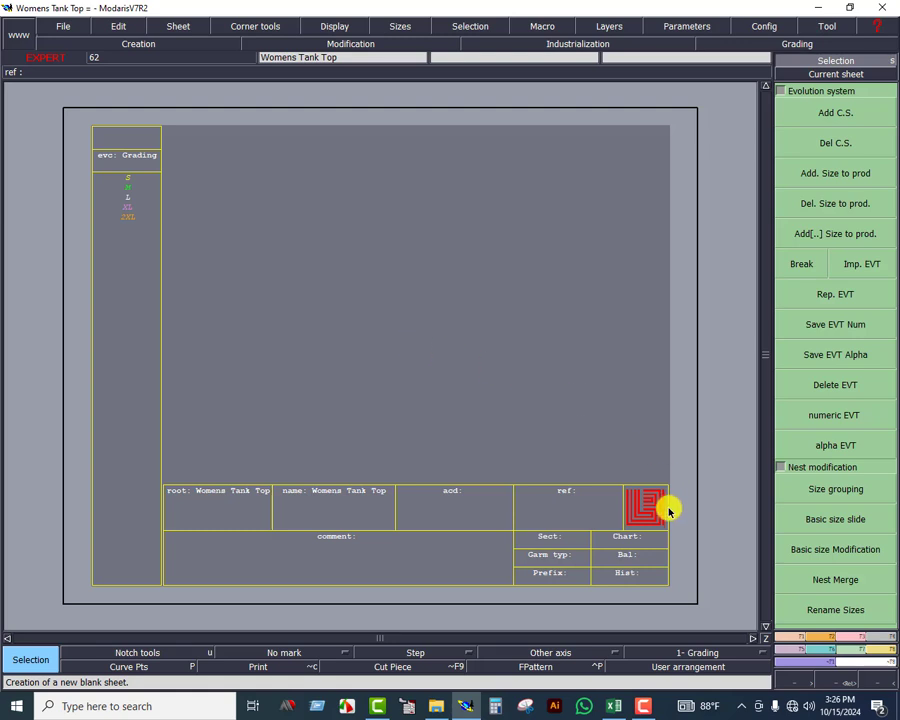
- Draw a rectangle 44 cm wide and 22 cm high on the new sheet, arrange the sheets and recentre the current one
{"action": "left_click", "coordinate": [818, 640]}
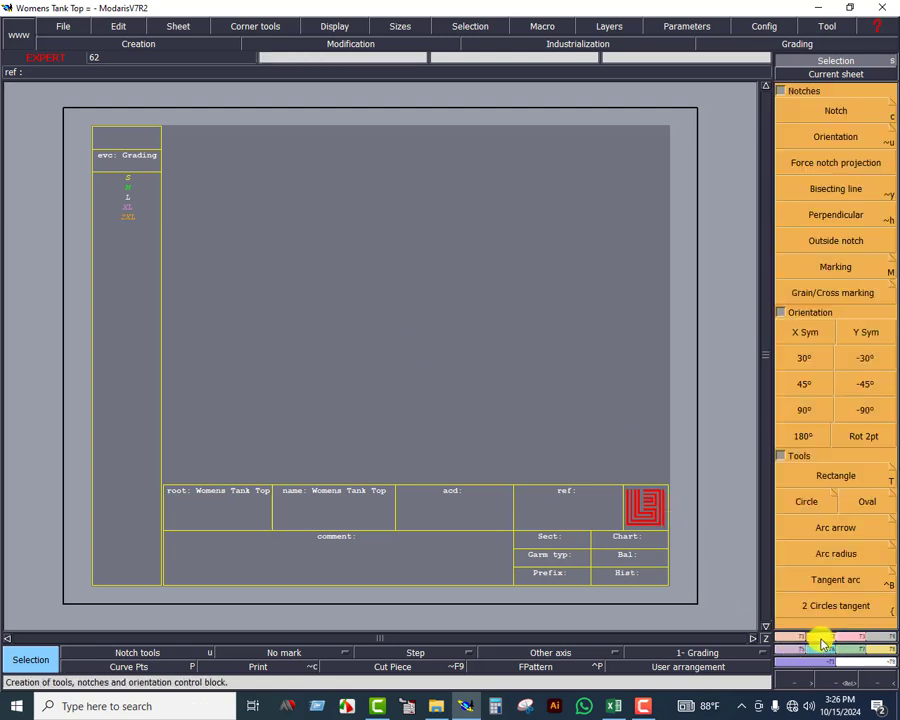
{"action": "left_click", "coordinate": [846, 475]}
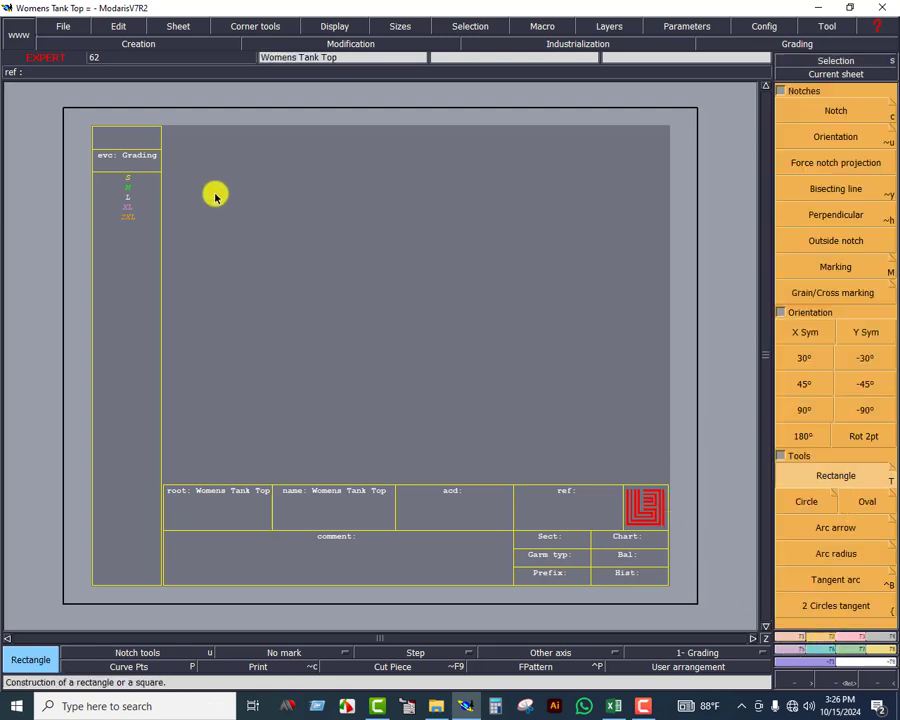
{"action": "left_click", "coordinate": [192, 153]}
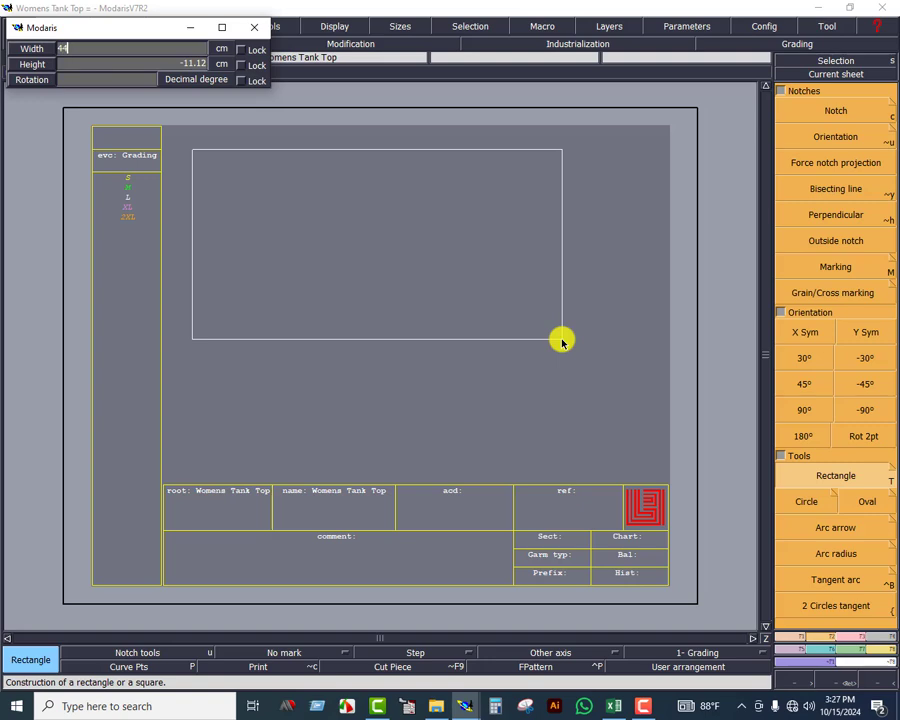
{"action": "key", "text": "Return"}
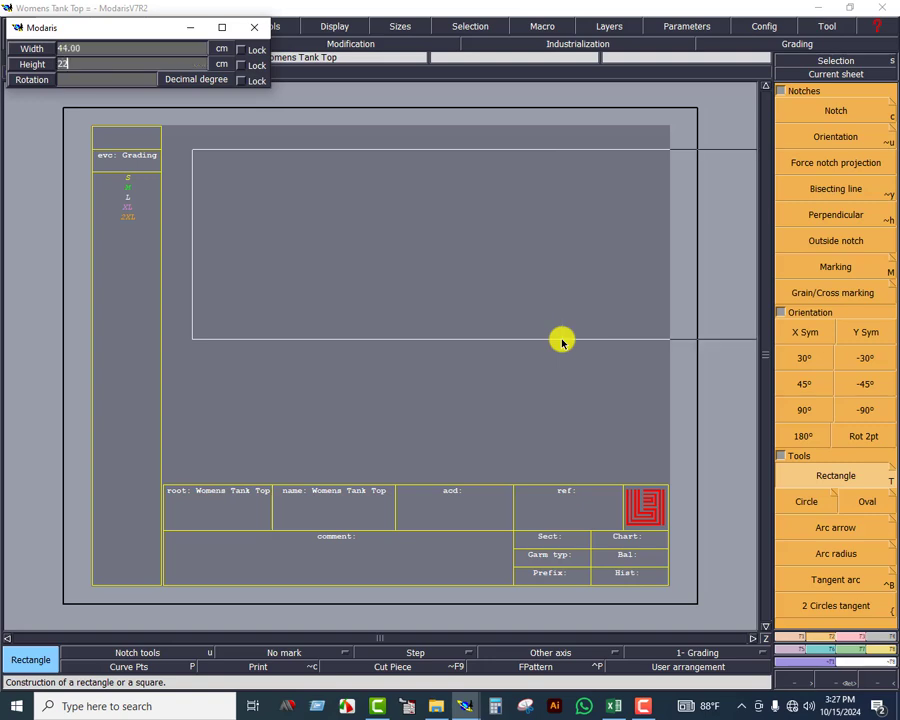
{"action": "key", "text": "Return"}
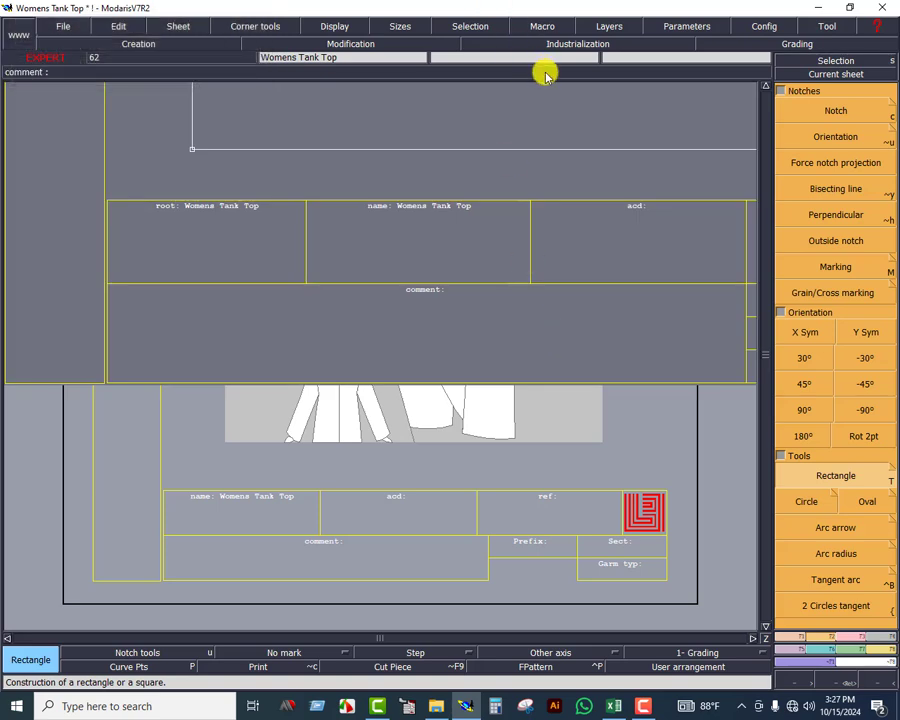
{"action": "key", "text": "Home"}
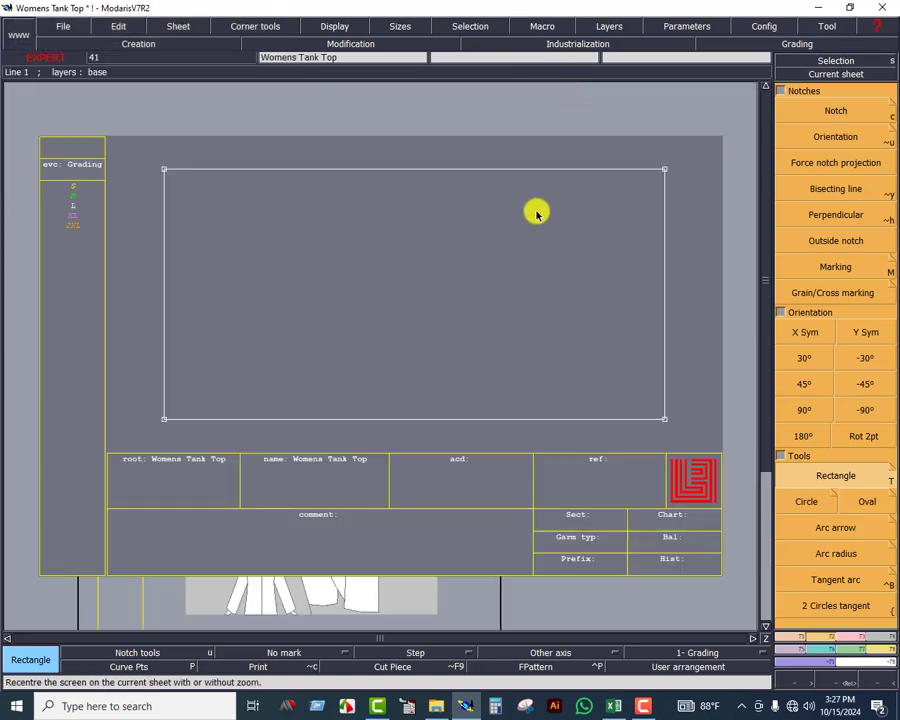
{"action": "key", "text": "j"}
{"action": "key", "text": "Home"}
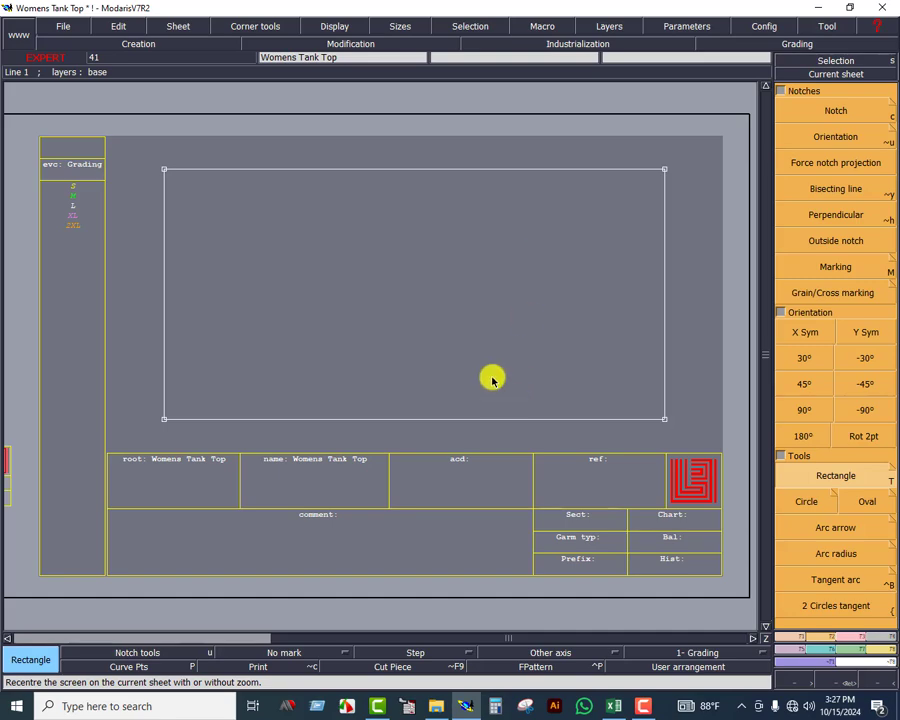
- In the Excel size chart, fill the Neck Width Between row yellow from label through M and return to Modaris
{"action": "left_click", "coordinate": [613, 706]}
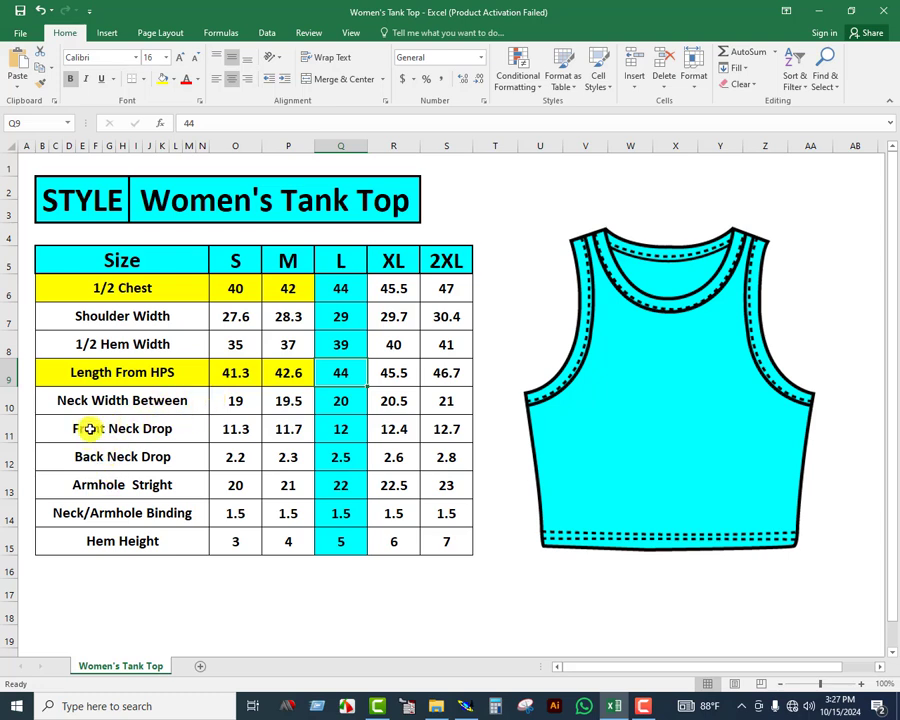
{"action": "left_click_drag", "start_coordinate": [62, 402], "coordinate": [305, 404]}
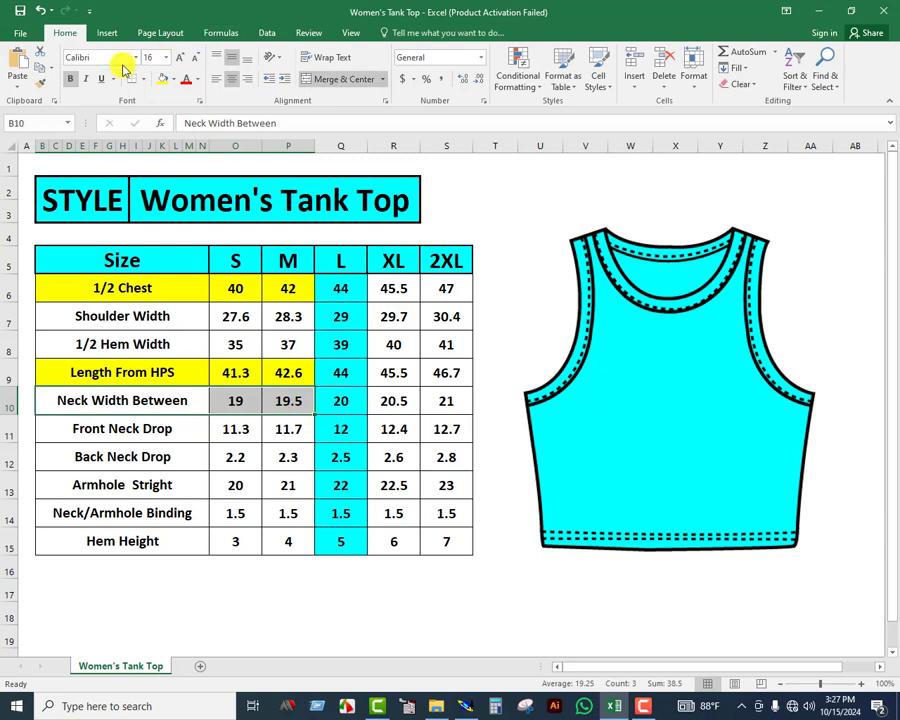
{"action": "left_click", "coordinate": [161, 80]}
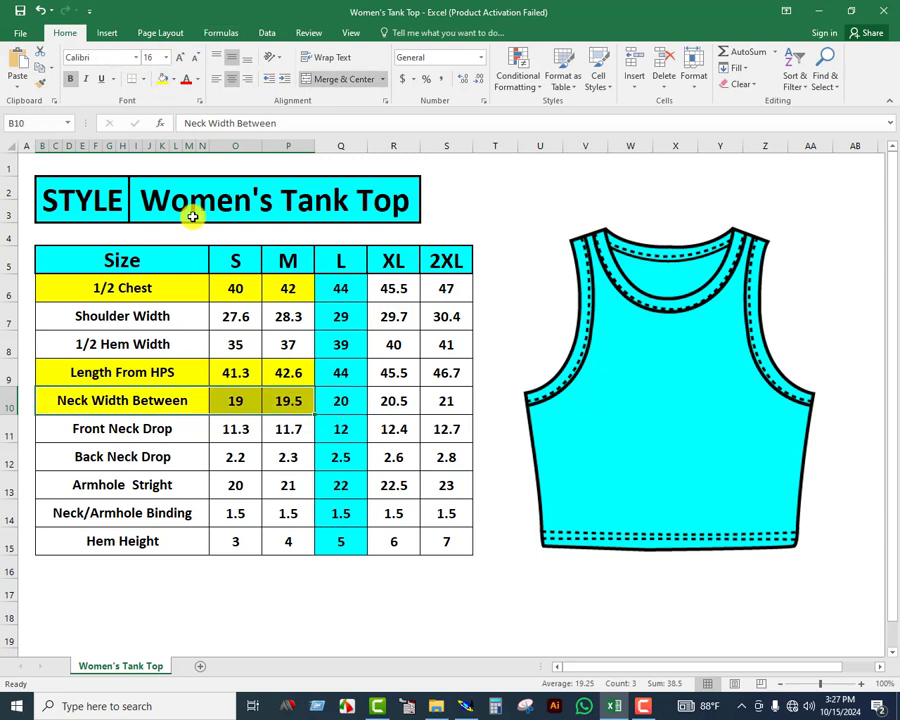
{"action": "left_click", "coordinate": [467, 705]}
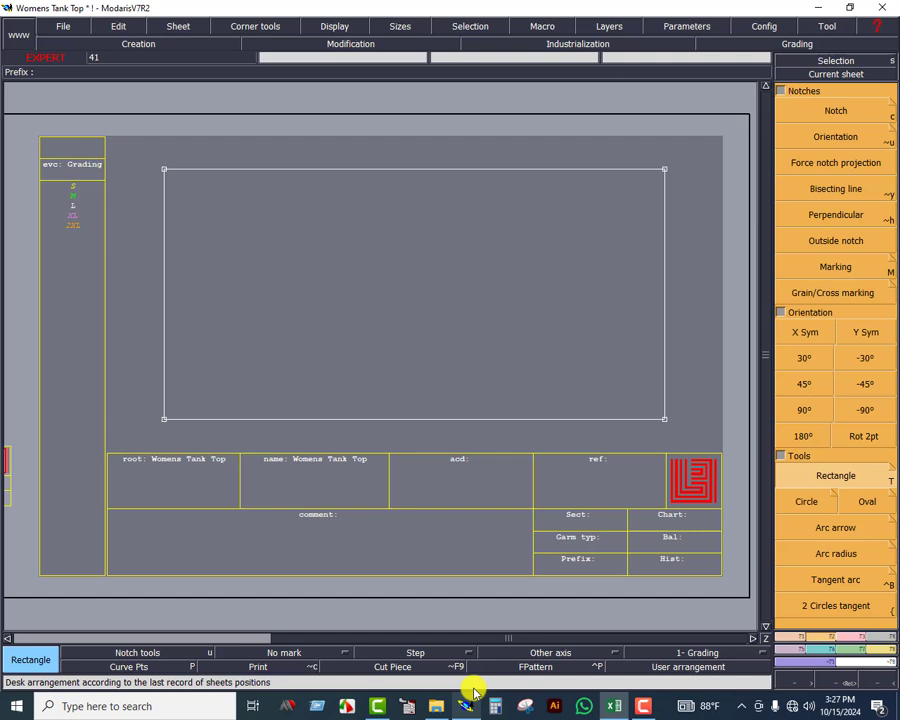
- Try to create a parallel line 10 cm above the rectangle's lower edge
{"action": "left_click", "coordinate": [792, 637]}
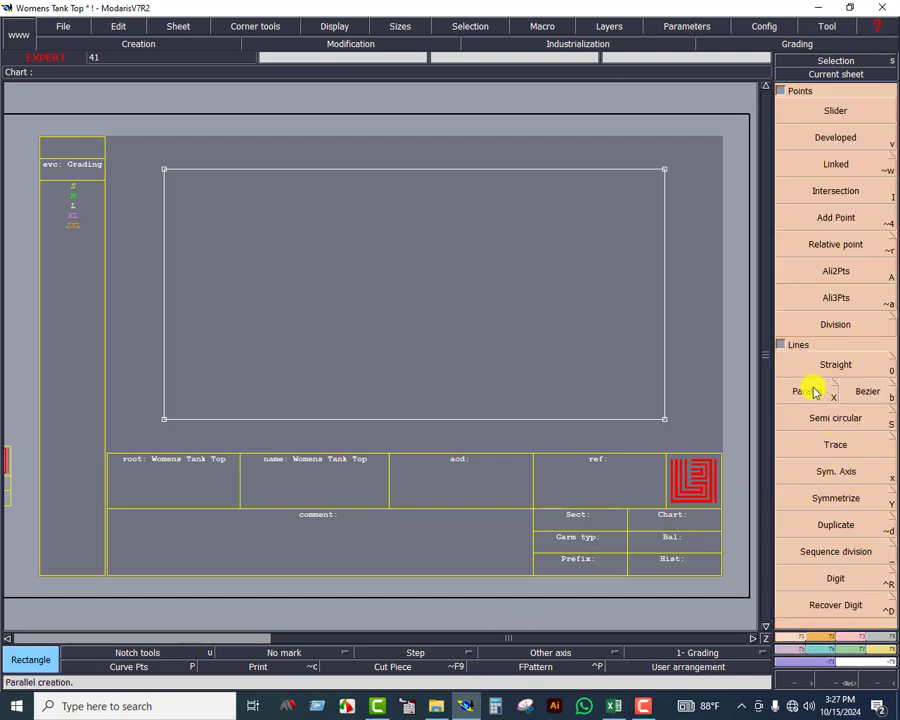
{"action": "left_click", "coordinate": [814, 391]}
{"action": "left_click", "coordinate": [428, 418]}
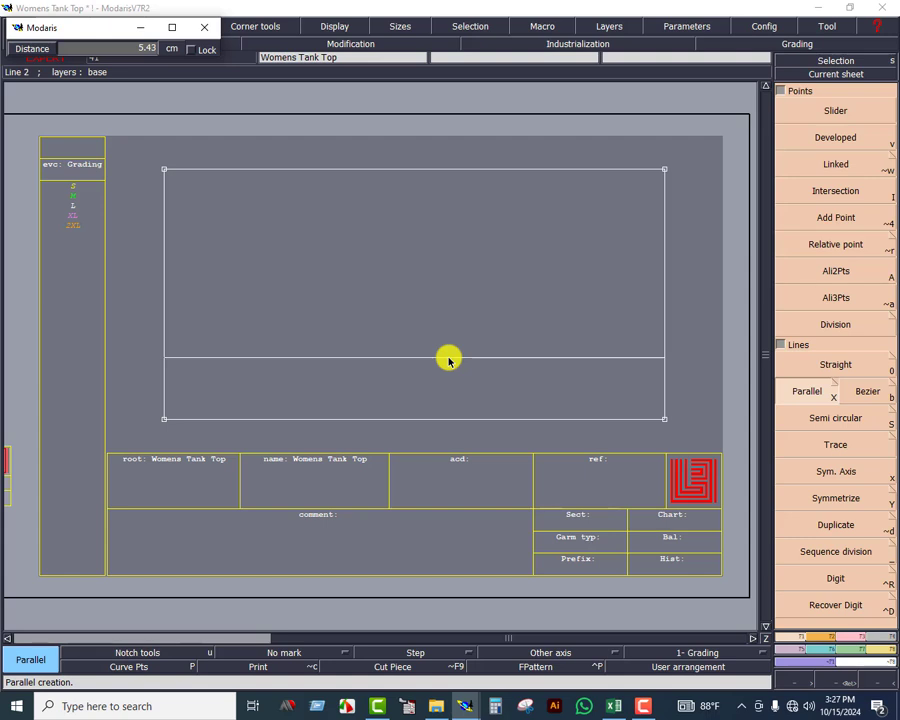
{"action": "type", "text": "10"}
{"action": "key", "text": "Return"}
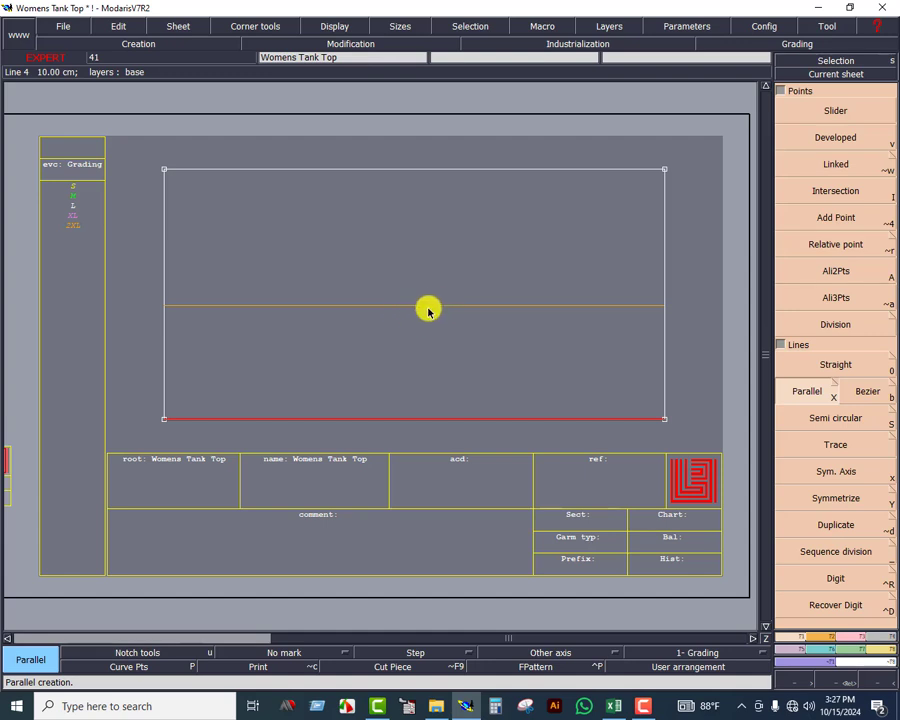
- Set the Parallel tool's options with Curve with constraint enabled and undo the last parallel line
{"action": "left_click", "coordinate": [800, 403]}
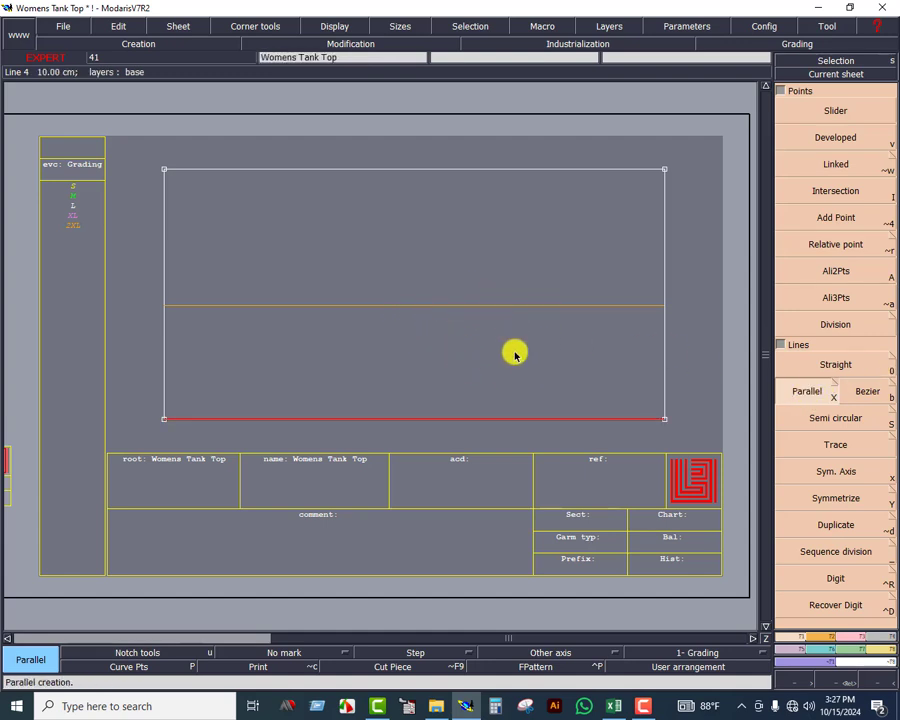
{"action": "left_click", "coordinate": [834, 385]}
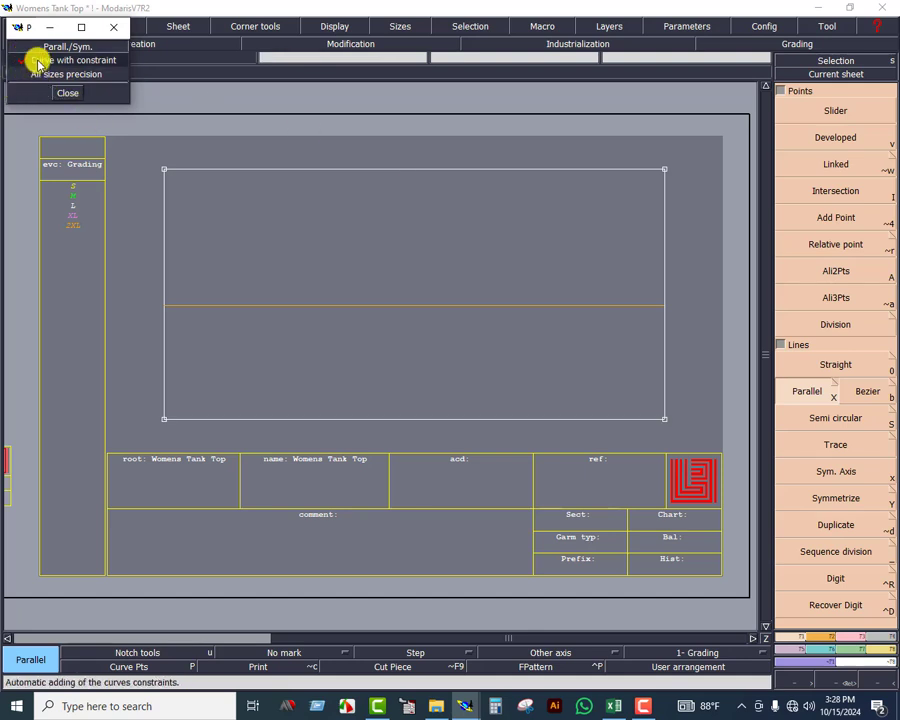
{"action": "left_click", "coordinate": [67, 92]}
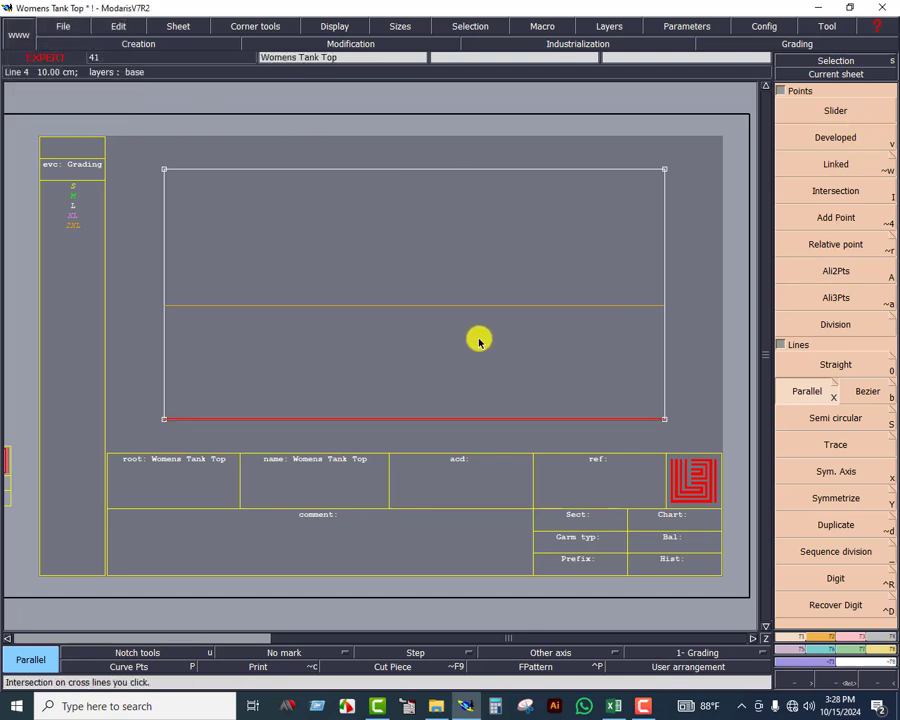
{"action": "key", "text": "ctrl+z"}
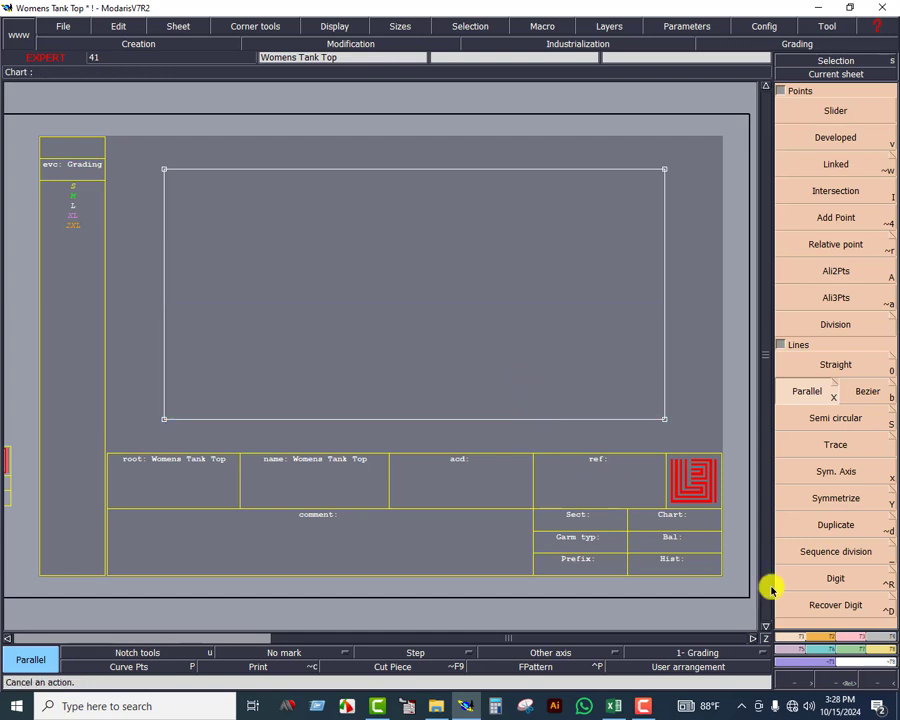
- Create a constrained parallel 10 cm above the rectangle's lower edge for half the neck width
{"action": "left_click", "coordinate": [559, 420]}
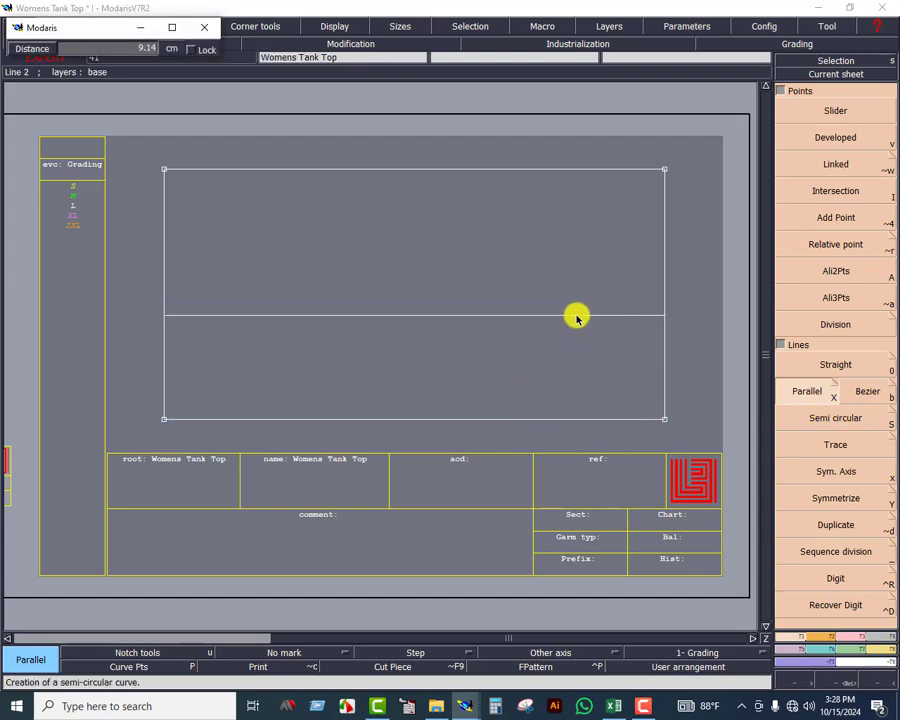
{"action": "type", "text": "10"}
{"action": "key", "text": "Return"}
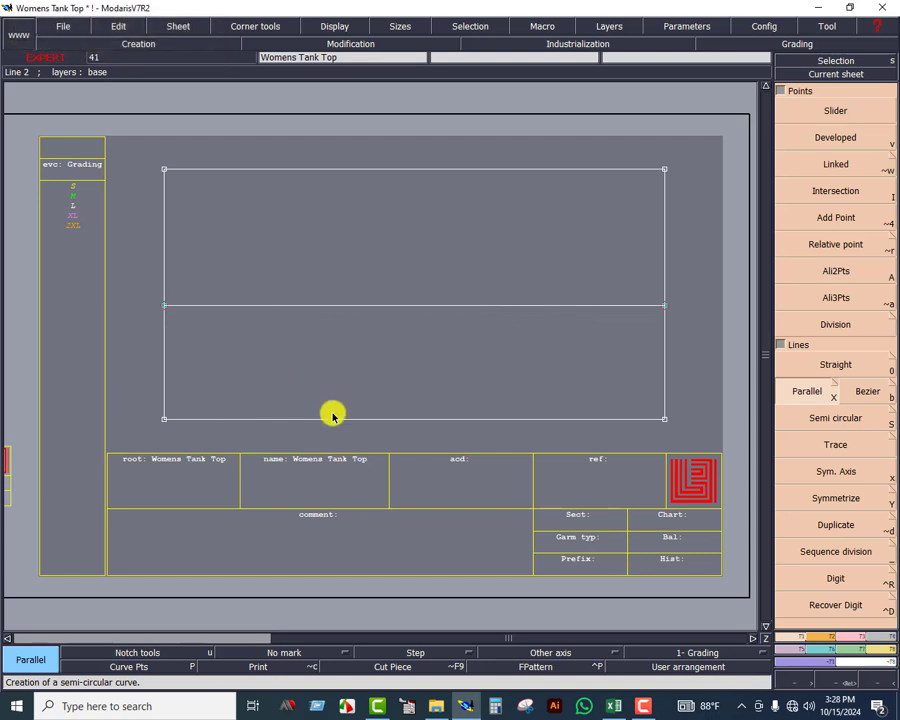
- In the Excel size chart, fill the Front Neck Drop row yellow from label through M and return to Modaris
{"action": "left_click", "coordinate": [607, 704]}
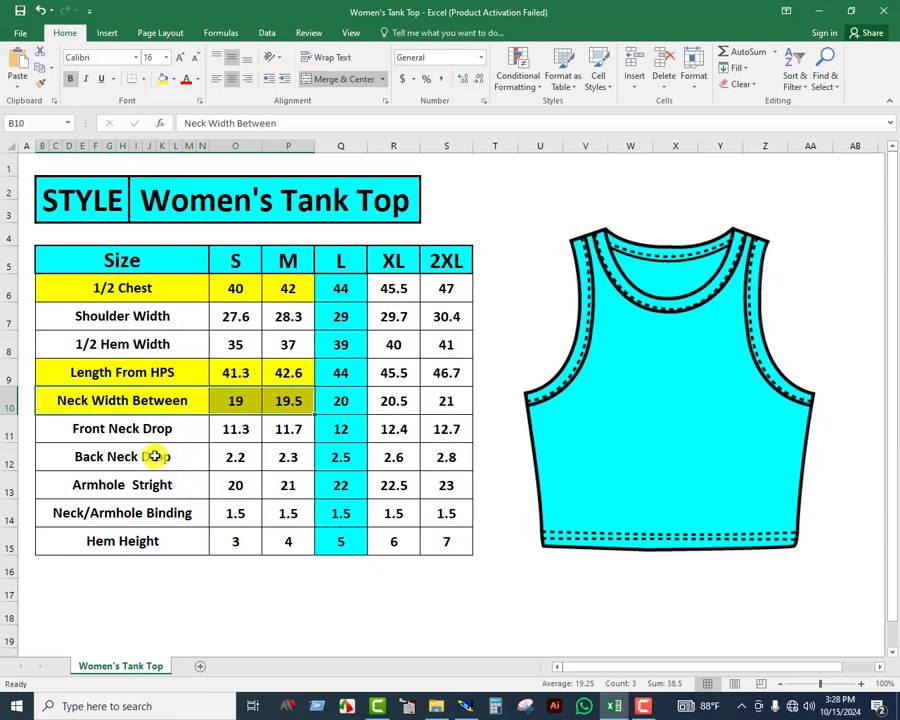
{"action": "left_click_drag", "start_coordinate": [69, 427], "coordinate": [300, 428]}
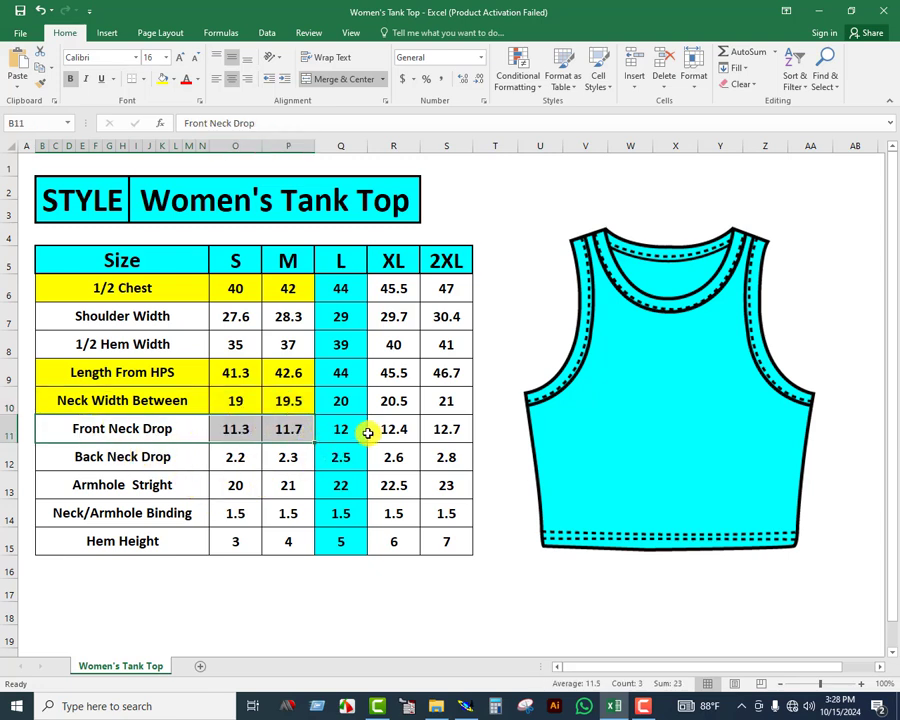
{"action": "left_click", "coordinate": [164, 82]}
{"action": "left_click", "coordinate": [465, 706]}
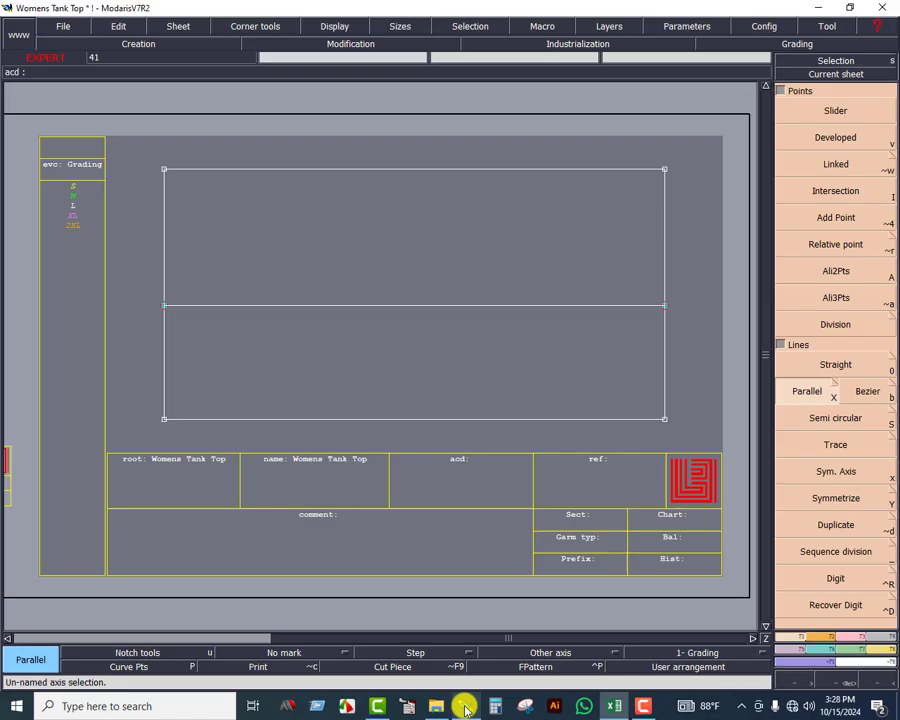
- Create a parallel 12 cm inside the rectangle's left edge for the front neck drop
{"action": "left_click", "coordinate": [162, 364]}
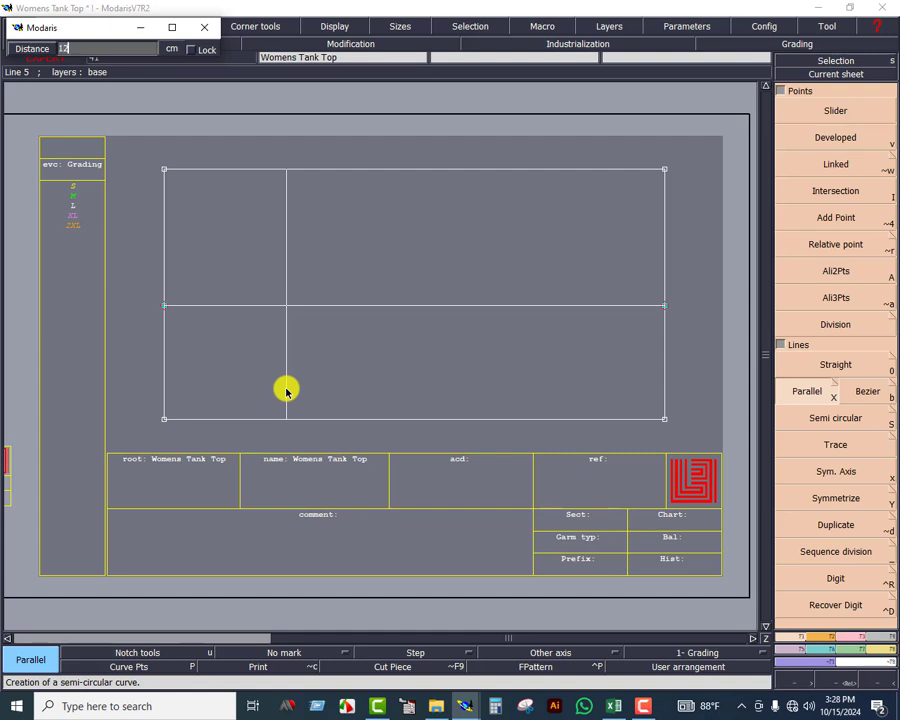
{"action": "type", "text": "12"}
{"action": "key", "text": "Return"}
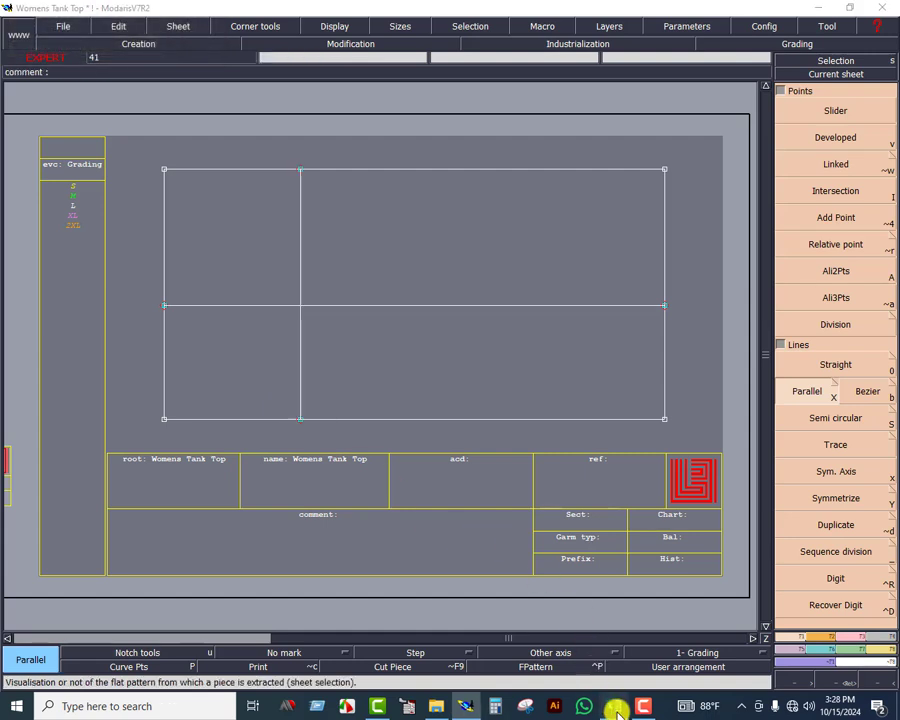
- Select the Back Neck Drop row in the Excel size chart and create a parallel 2.5 cm inside the rectangle's left edge in Modaris
{"action": "left_click", "coordinate": [617, 707]}
{"action": "left_click_drag", "start_coordinate": [76, 456], "coordinate": [300, 459]}
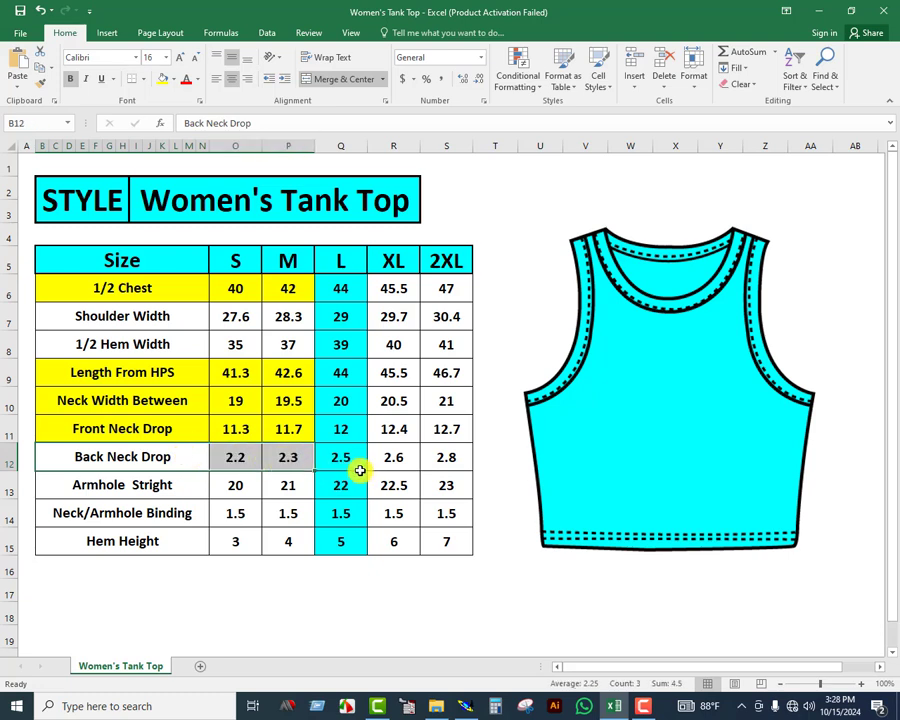
{"action": "left_click", "coordinate": [465, 706]}
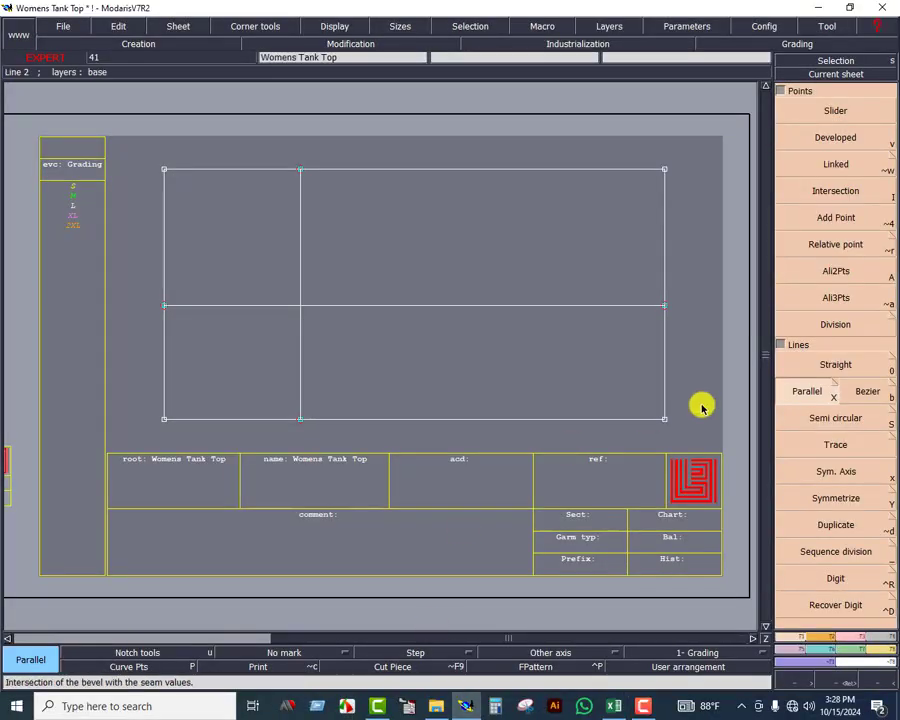
{"action": "left_click", "coordinate": [164, 360]}
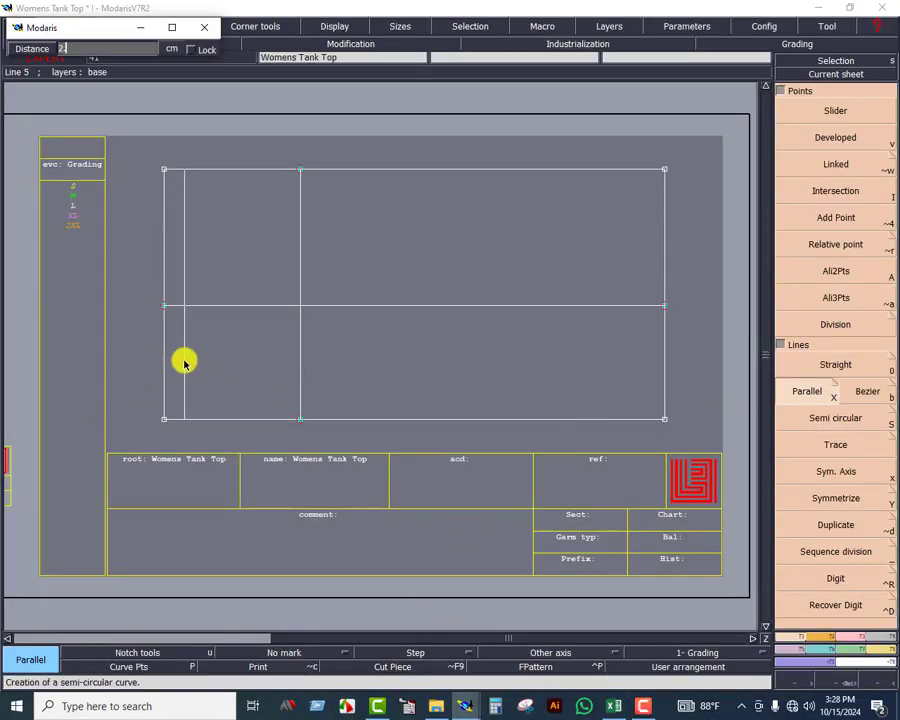
{"action": "key", "text": "Return"}
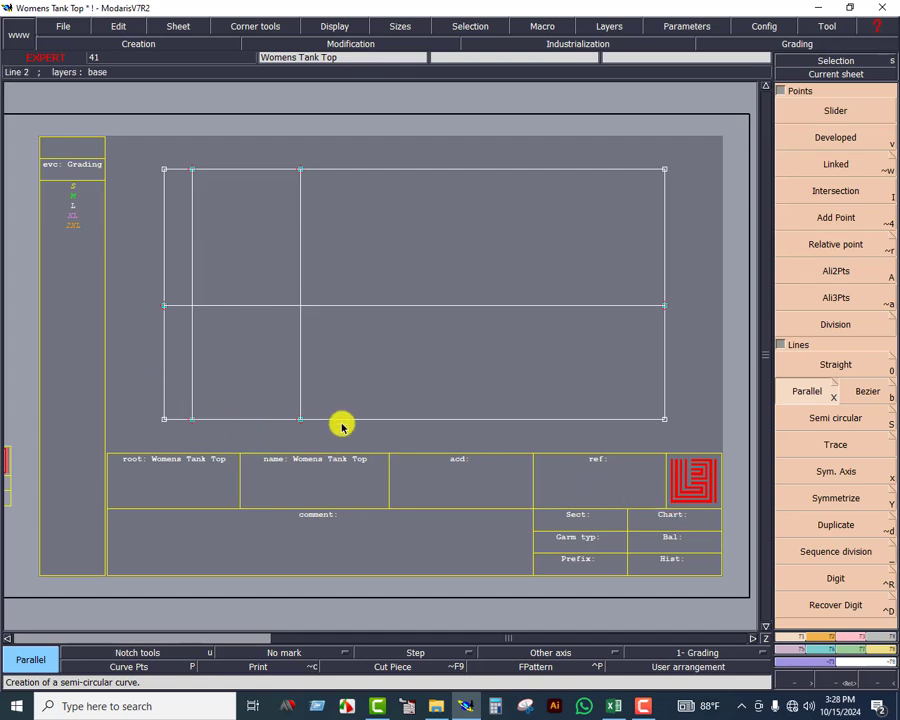
- Draw Bezier lines from the back neck drop line to the neck width point and on to the front neck drop point on the lower edge
{"action": "left_click", "coordinate": [867, 392]}
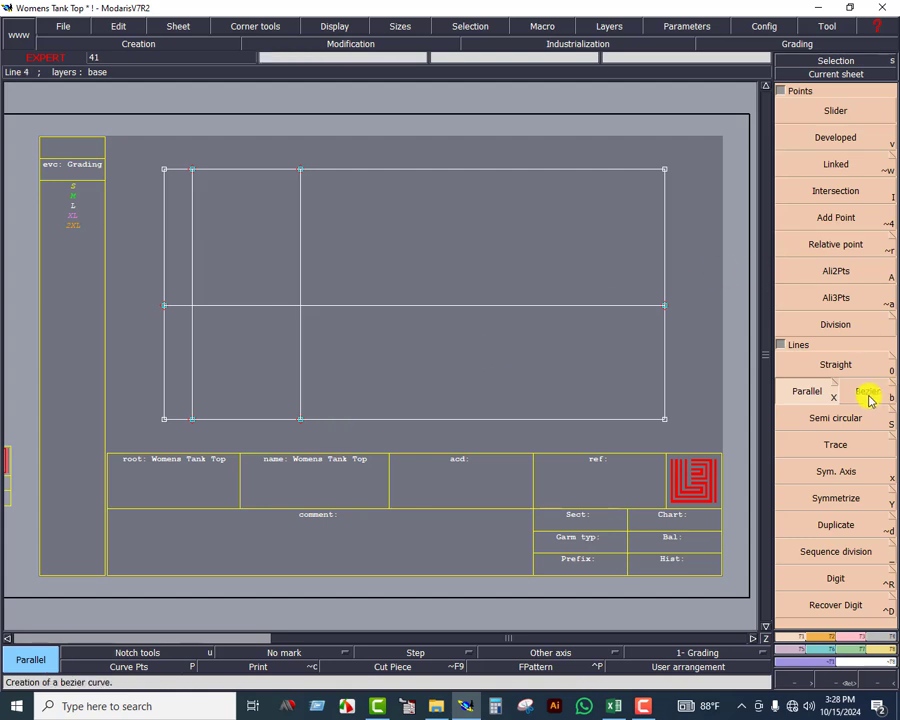
{"action": "left_click", "coordinate": [192, 389]}
{"action": "left_click", "coordinate": [164, 306]}
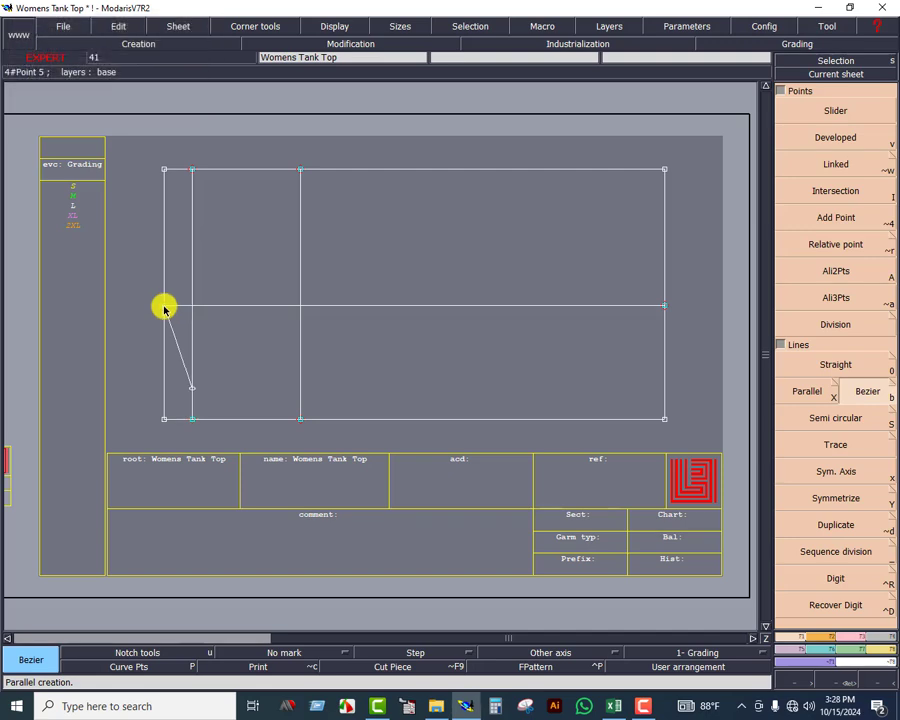
{"action": "left_click", "coordinate": [300, 419]}
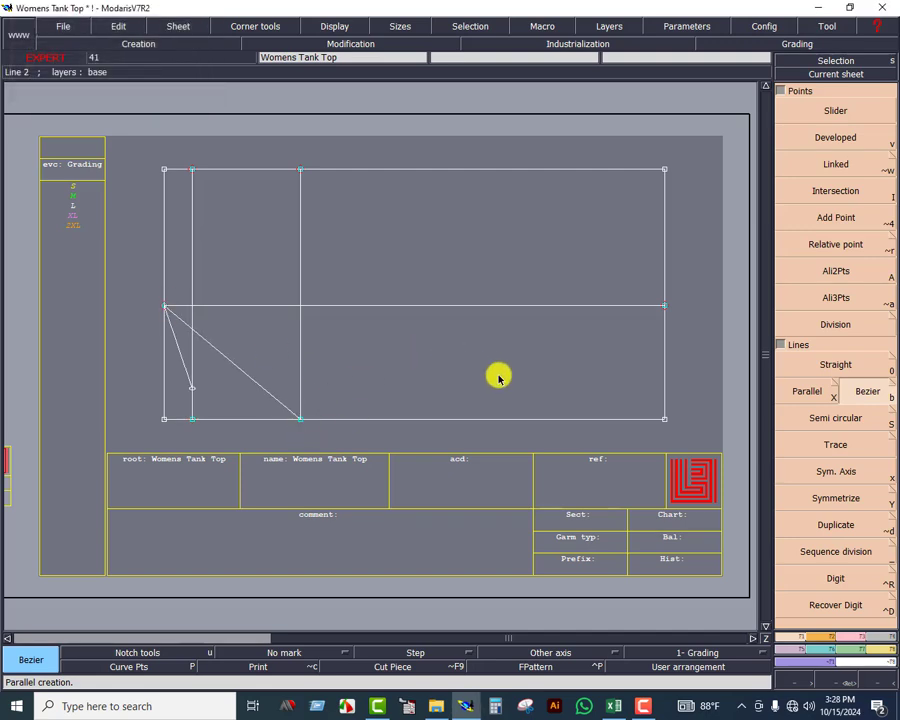
- Turn on the display of curve handles for the new neck lines
{"action": "left_click", "coordinate": [825, 652]}
{"action": "left_click", "coordinate": [835, 674]}
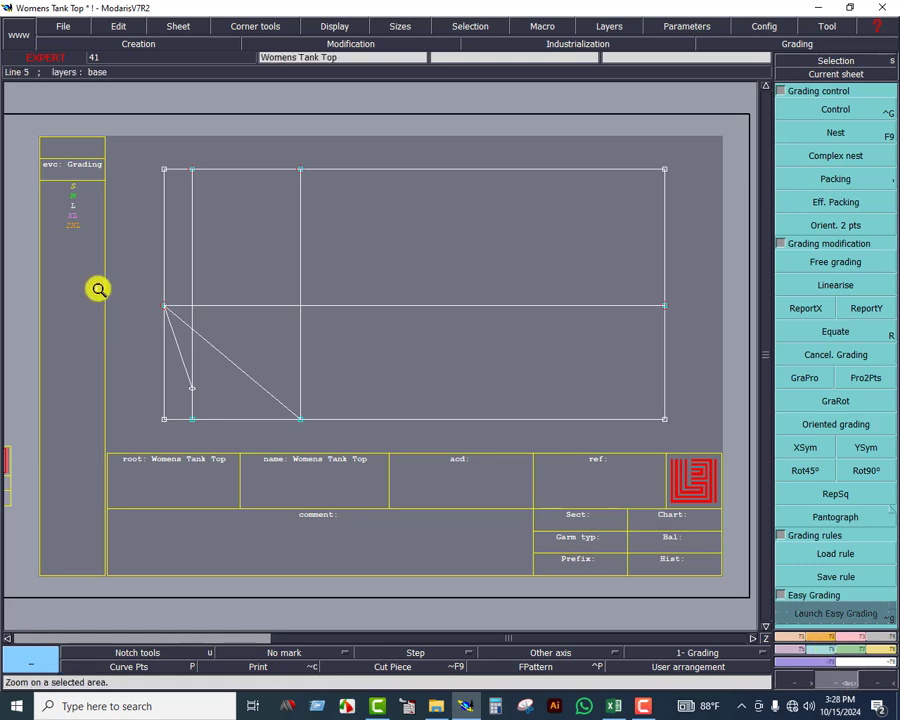
{"action": "left_click_drag", "start_coordinate": [114, 258], "coordinate": [366, 461]}
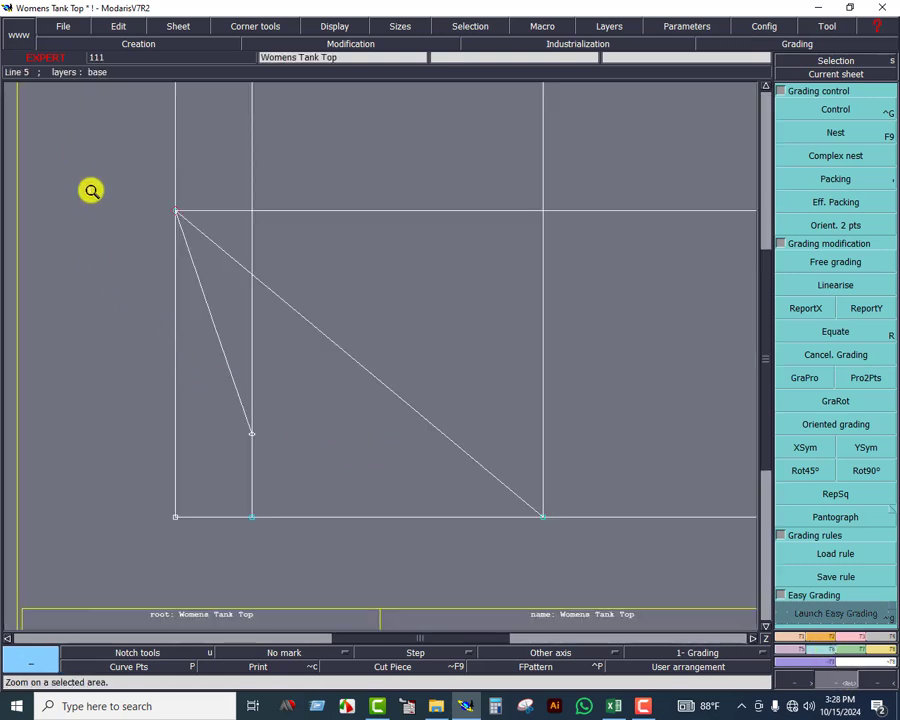
{"action": "left_click_drag", "start_coordinate": [91, 190], "coordinate": [638, 585]}
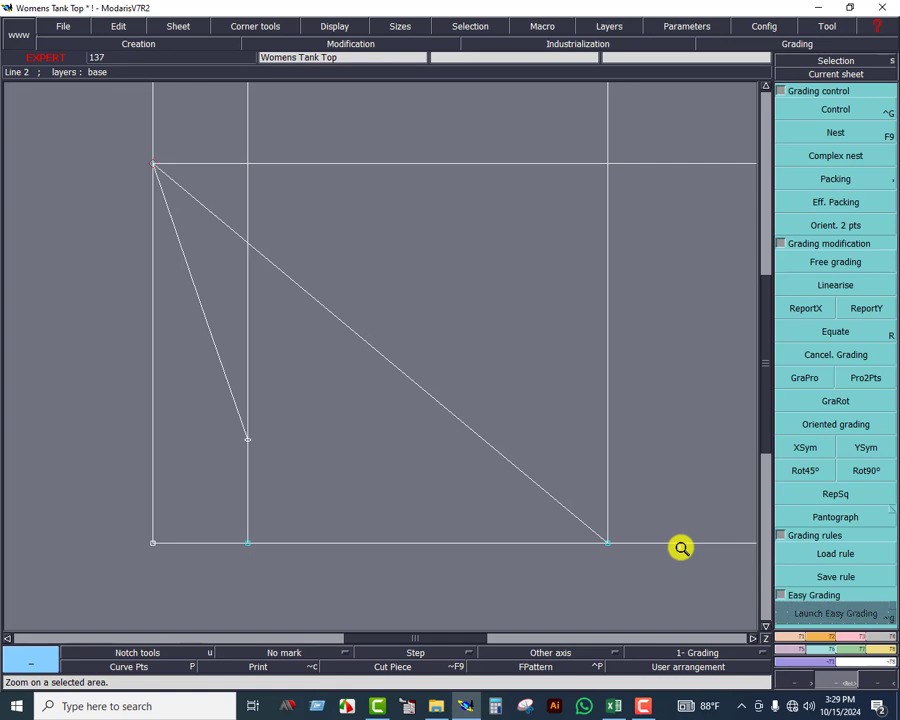
{"action": "left_click", "coordinate": [333, 28]}
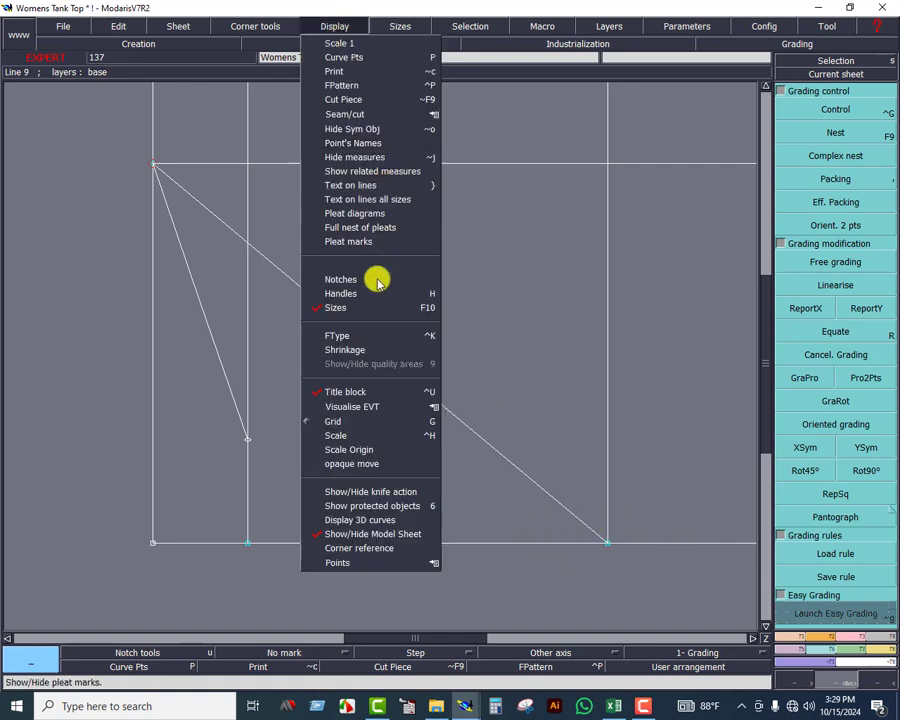
{"action": "left_click", "coordinate": [350, 295]}
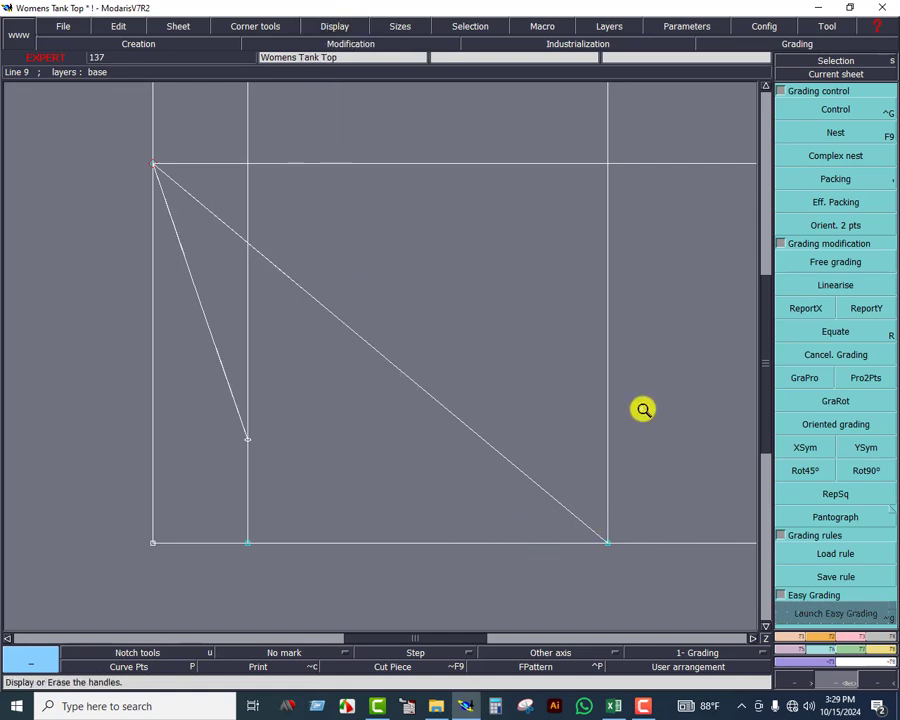
{"action": "left_click", "coordinate": [856, 636]}
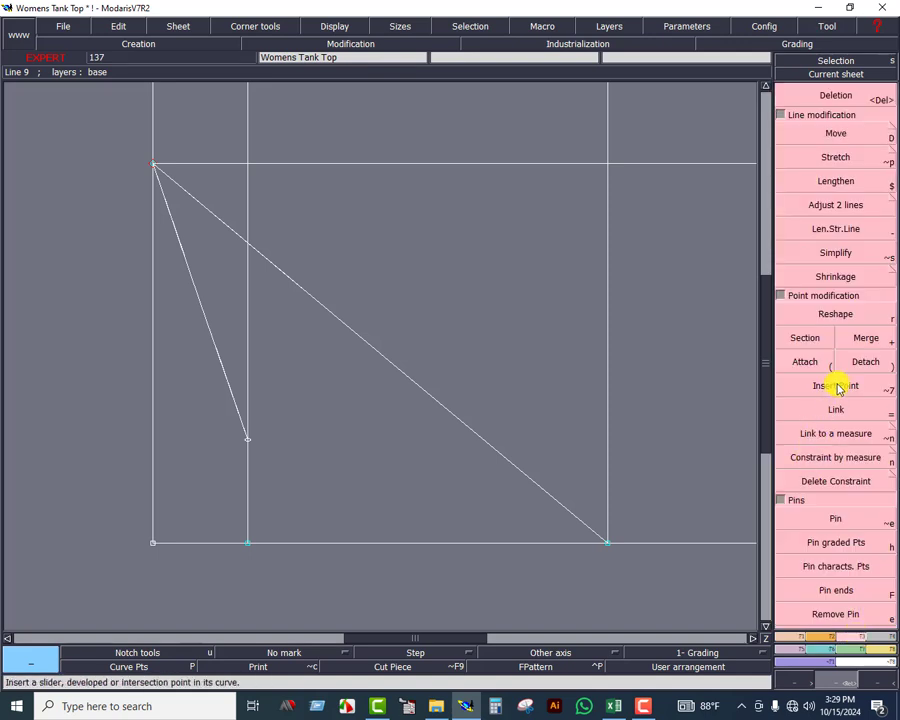
{"action": "left_click", "coordinate": [842, 314]}
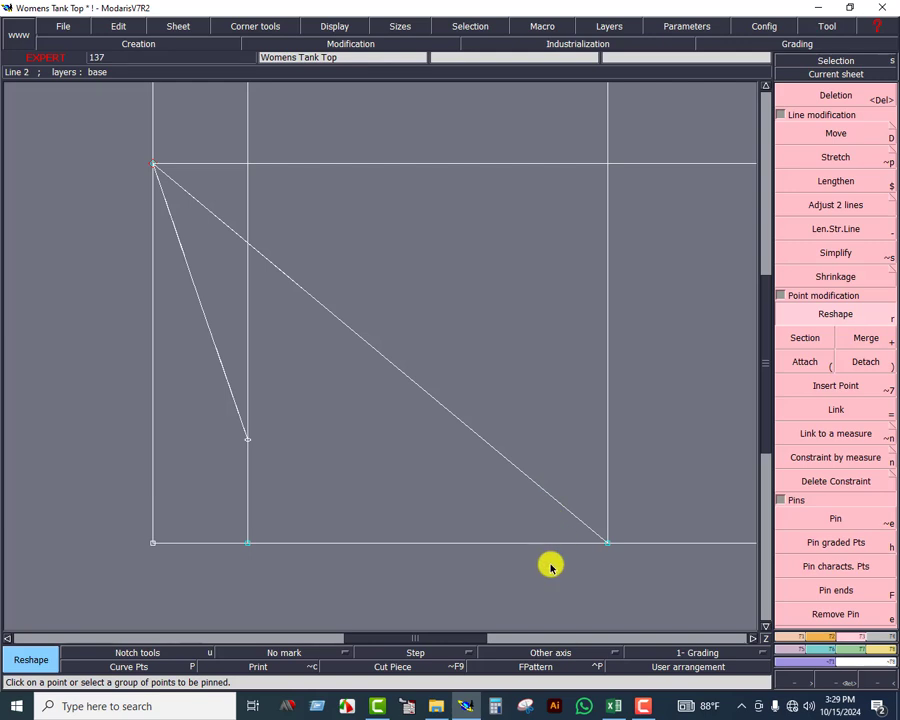
- Enable All sizes precision for Parallel/Symmetry and mirror both neck lines across a symmetry axis placed on the rectangle's lower edge
{"action": "left_click", "coordinate": [795, 636]}
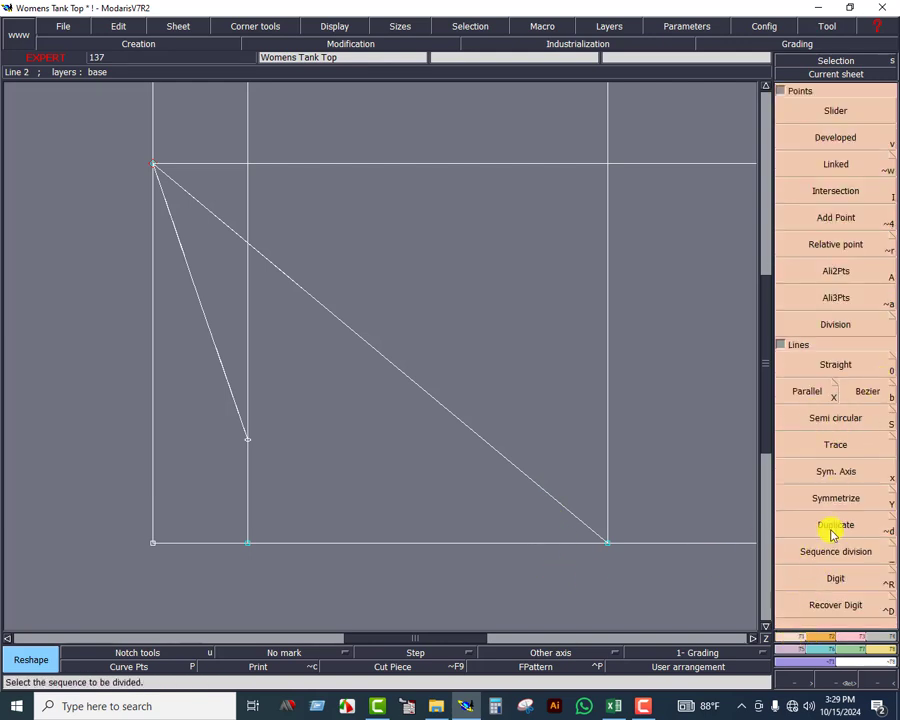
{"action": "left_click", "coordinate": [825, 389]}
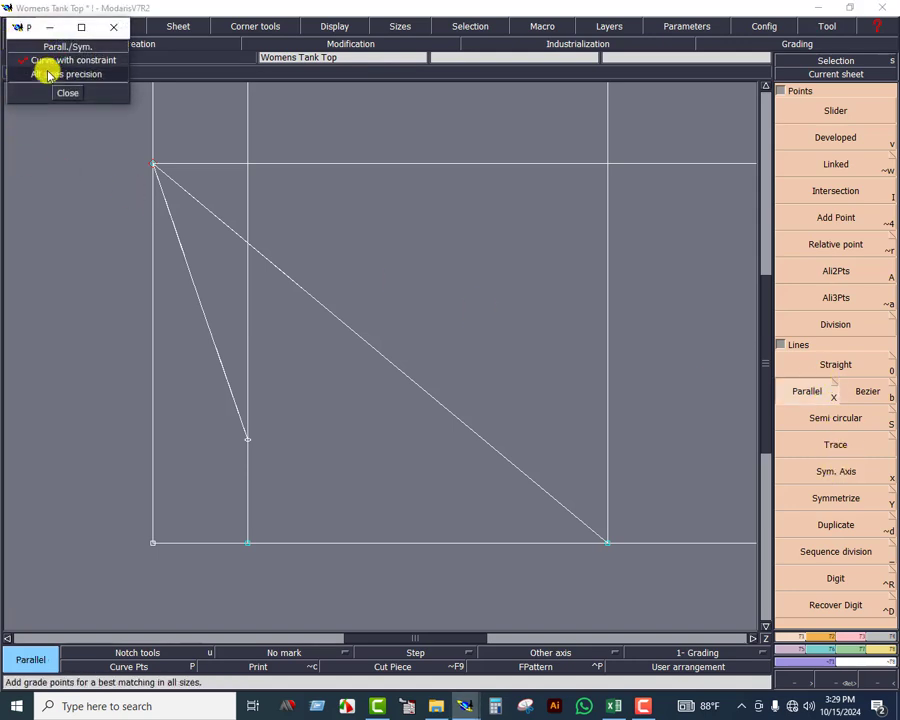
{"action": "left_click", "coordinate": [834, 479]}
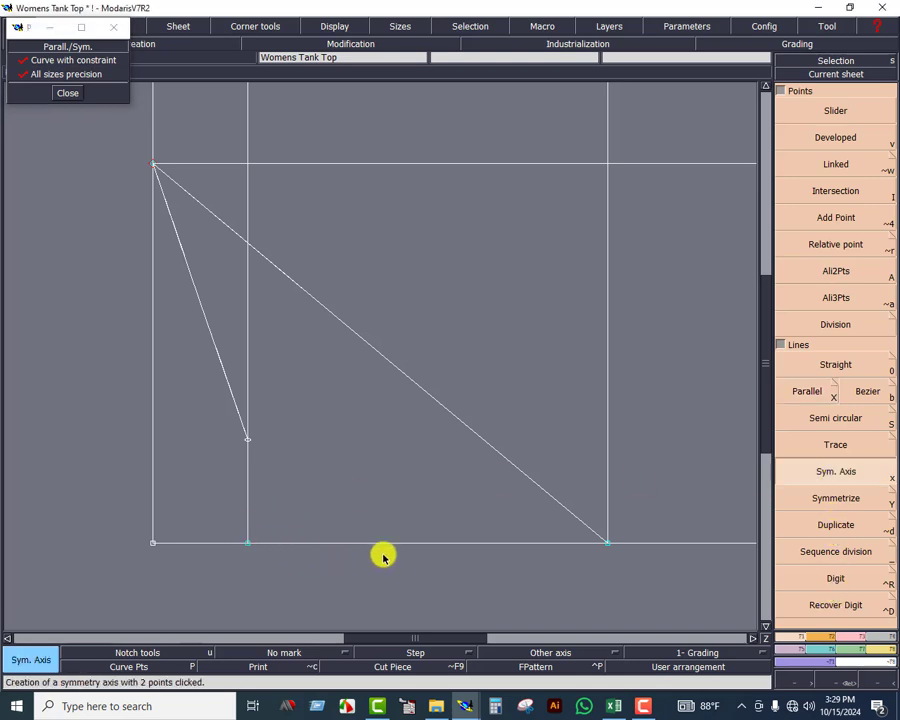
{"action": "left_click", "coordinate": [843, 500]}
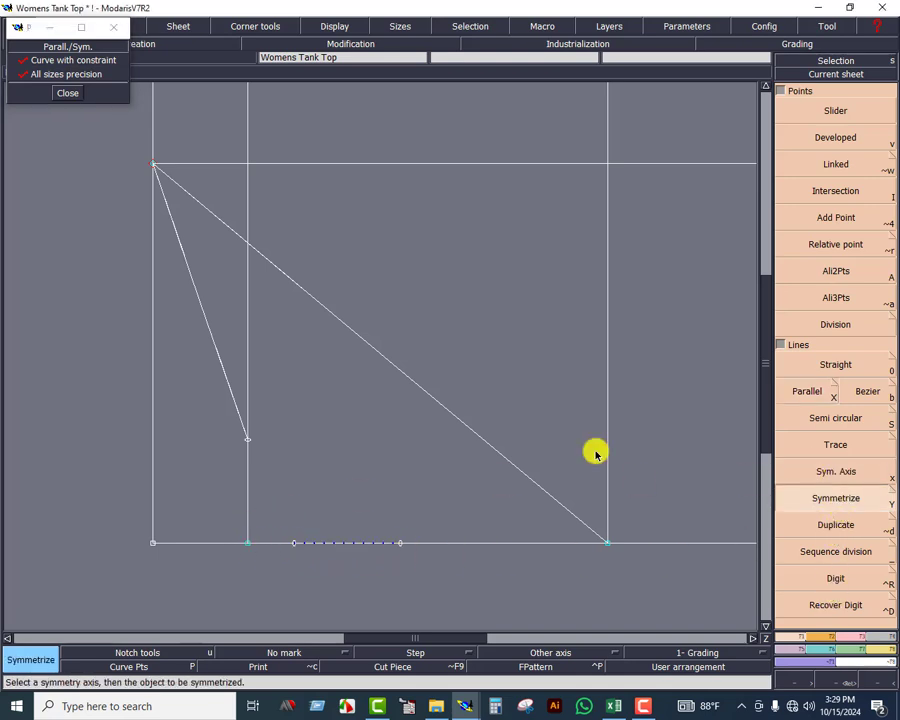
- Reshape the straight front and back neck lines into rounded neckline curves using their tangent handles
{"action": "left_click", "coordinate": [834, 73]}
{"action": "left_click", "coordinate": [499, 430]}
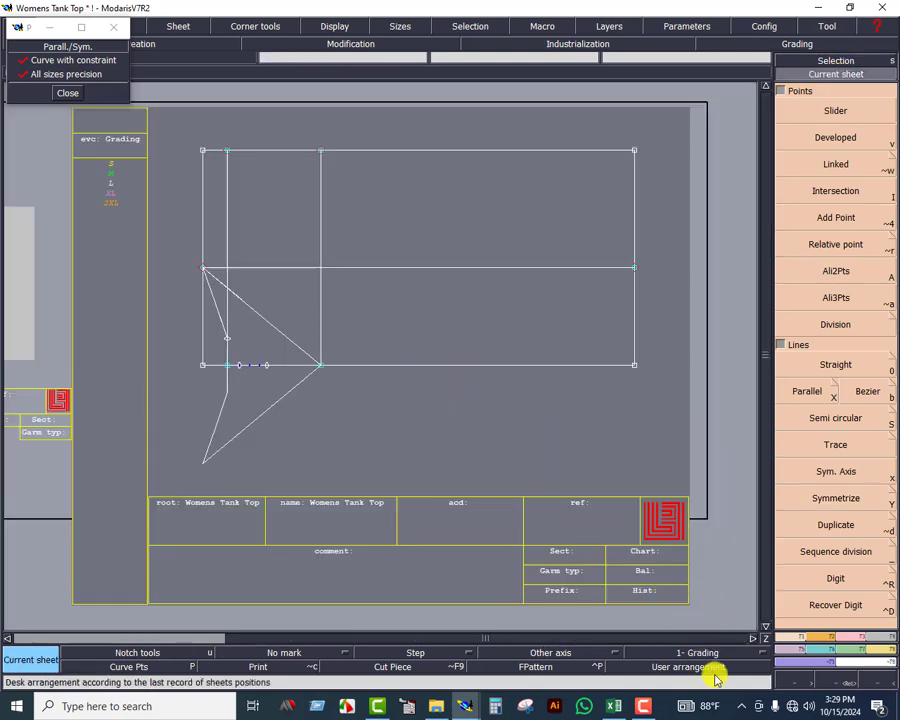
{"action": "left_click", "coordinate": [836, 680]}
{"action": "left_click_drag", "start_coordinate": [190, 240], "coordinate": [352, 462]}
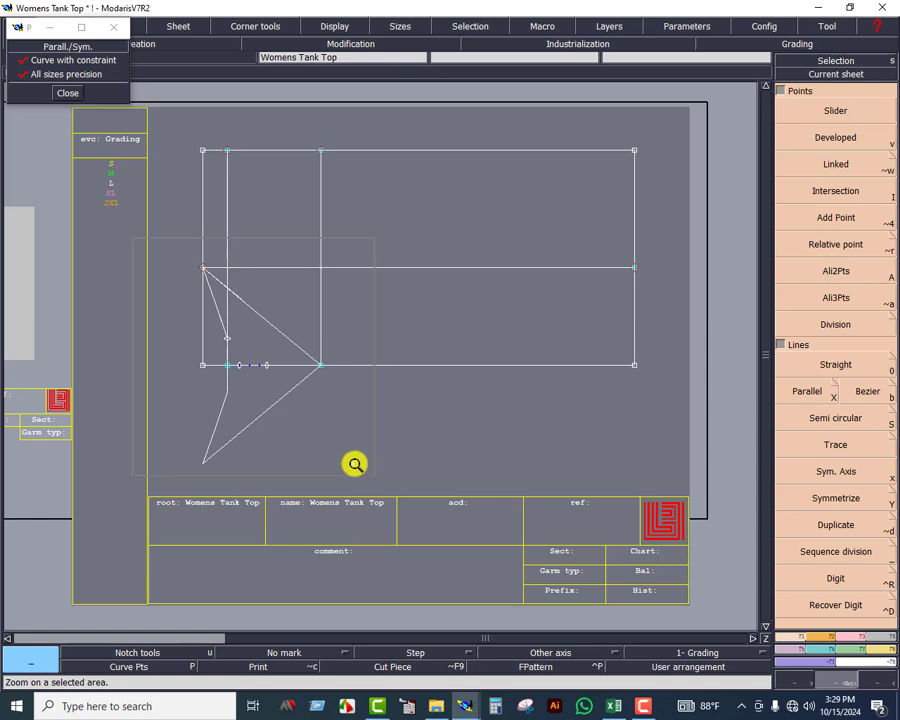
{"action": "left_click", "coordinate": [852, 639]}
{"action": "left_click", "coordinate": [837, 318]}
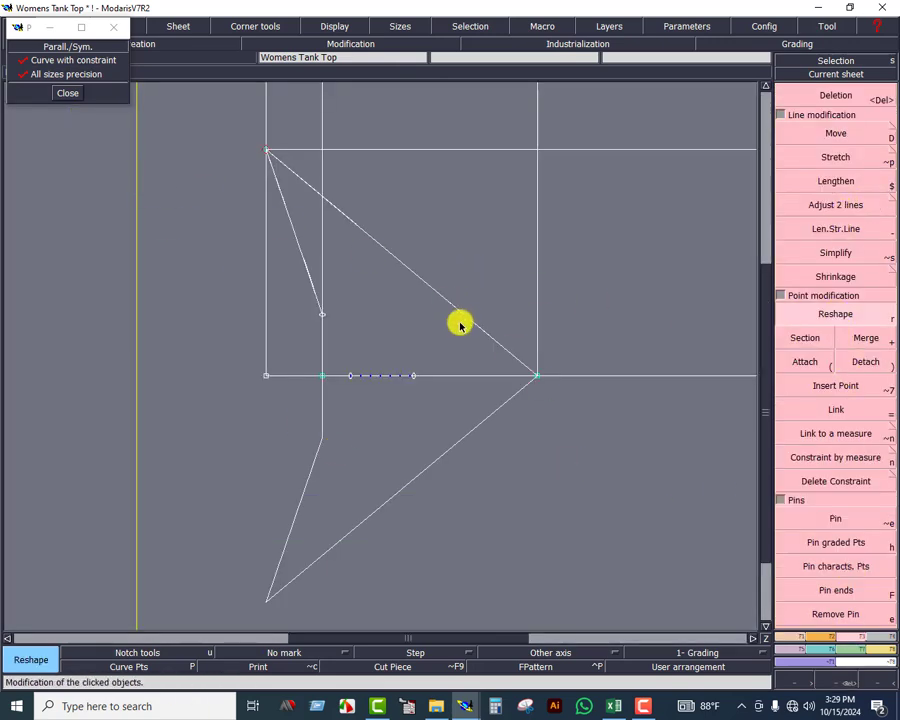
{"action": "left_click_drag", "start_coordinate": [469, 317], "coordinate": [536, 213]}
{"action": "left_click_drag", "start_coordinate": [352, 220], "coordinate": [398, 183]}
{"action": "left_click_drag", "start_coordinate": [398, 183], "coordinate": [401, 180]}
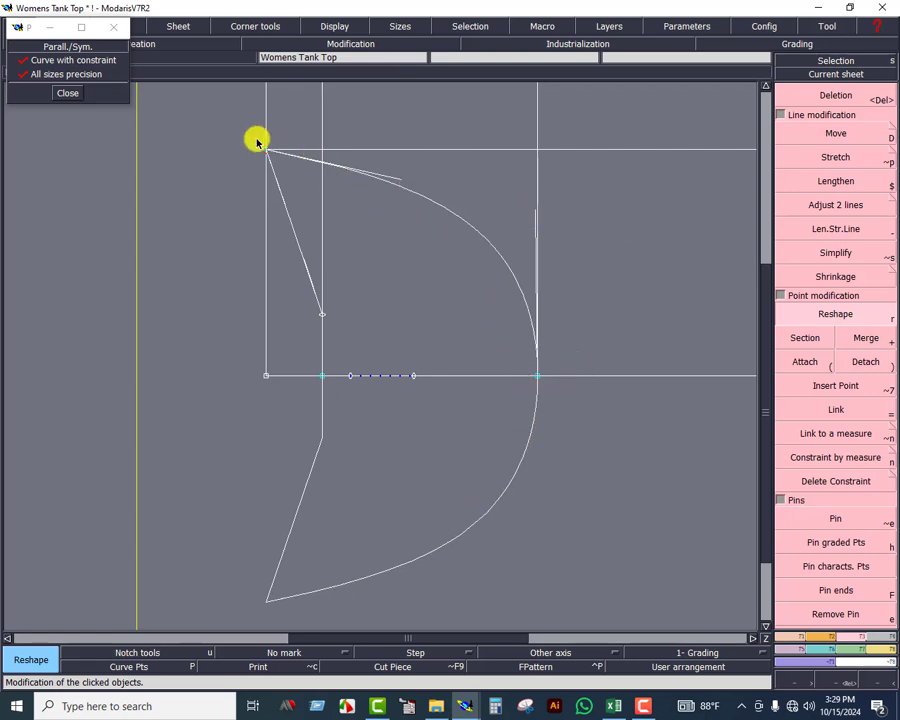
{"action": "left_click_drag", "start_coordinate": [302, 262], "coordinate": [320, 236]}
{"action": "left_click_drag", "start_coordinate": [282, 194], "coordinate": [304, 183]}
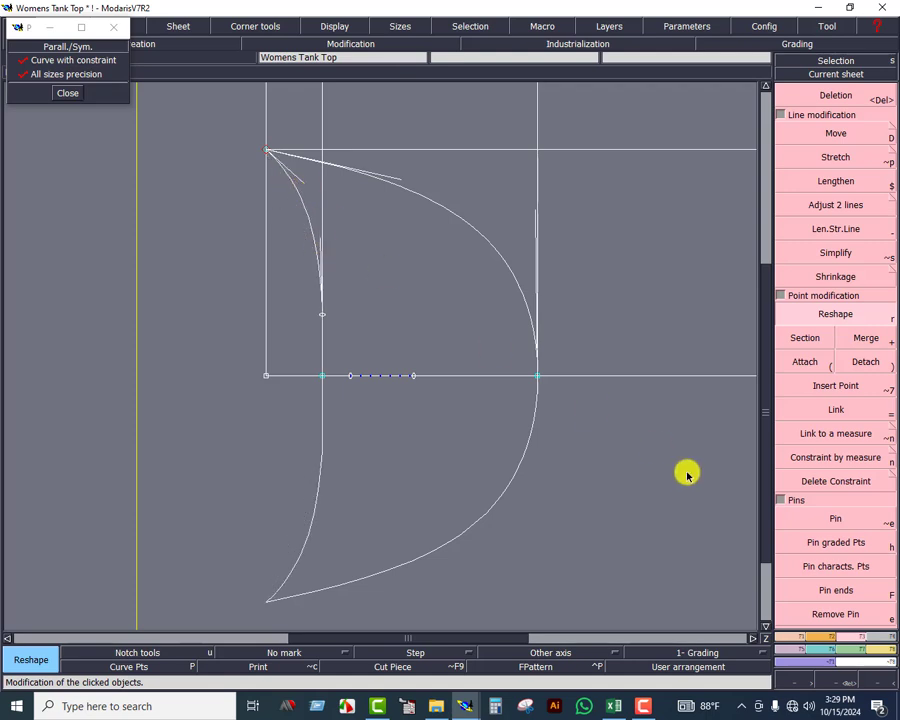
- Fine-tune the tangent handles of the back and front neckline curves for a smoother shape
{"action": "left_click", "coordinate": [835, 678]}
{"action": "left_click_drag", "start_coordinate": [168, 92], "coordinate": [604, 458]}
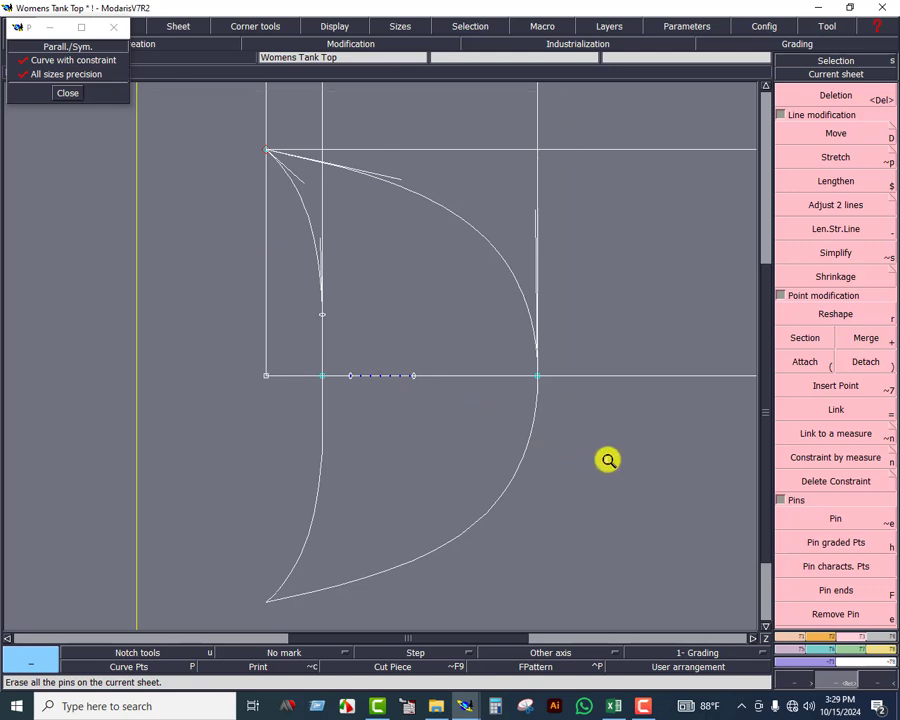
{"action": "left_click", "coordinate": [836, 313]}
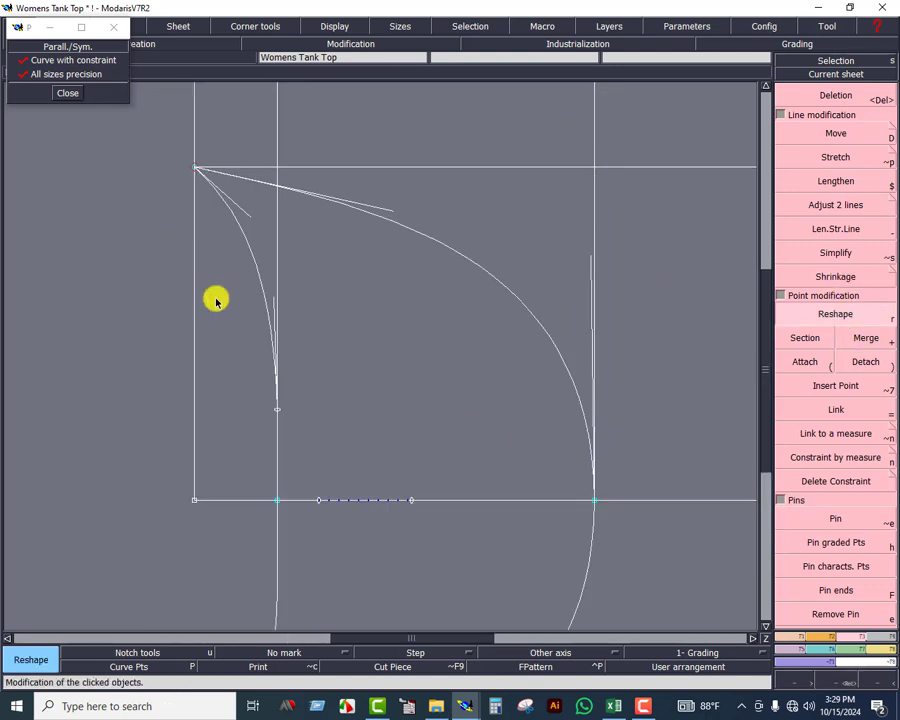
{"action": "left_click", "coordinate": [250, 217]}
{"action": "left_click", "coordinate": [255, 213]}
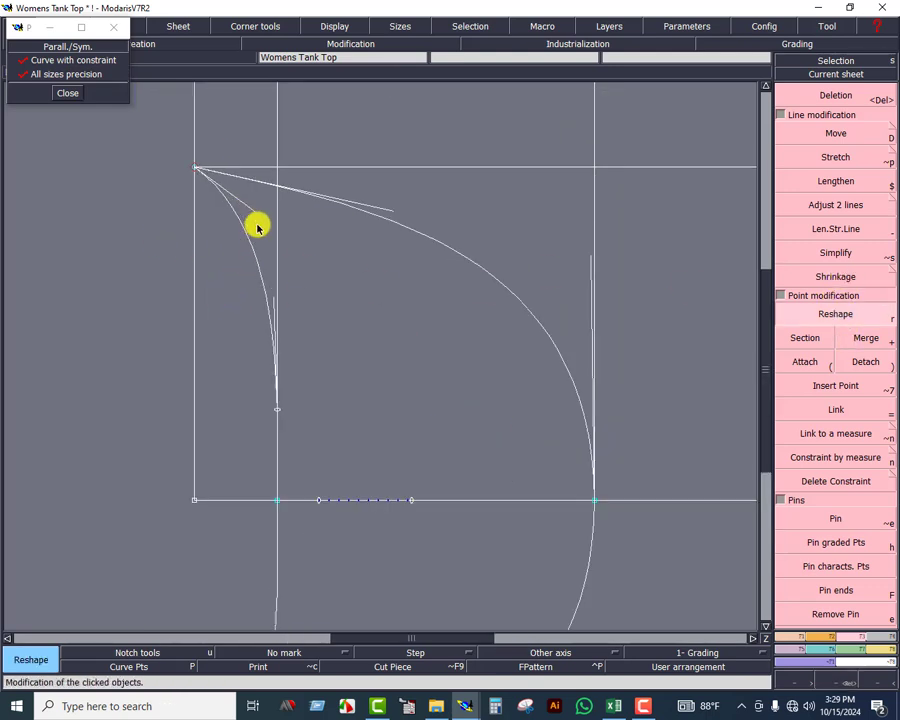
{"action": "left_click", "coordinate": [275, 297]}
{"action": "left_click", "coordinate": [276, 292]}
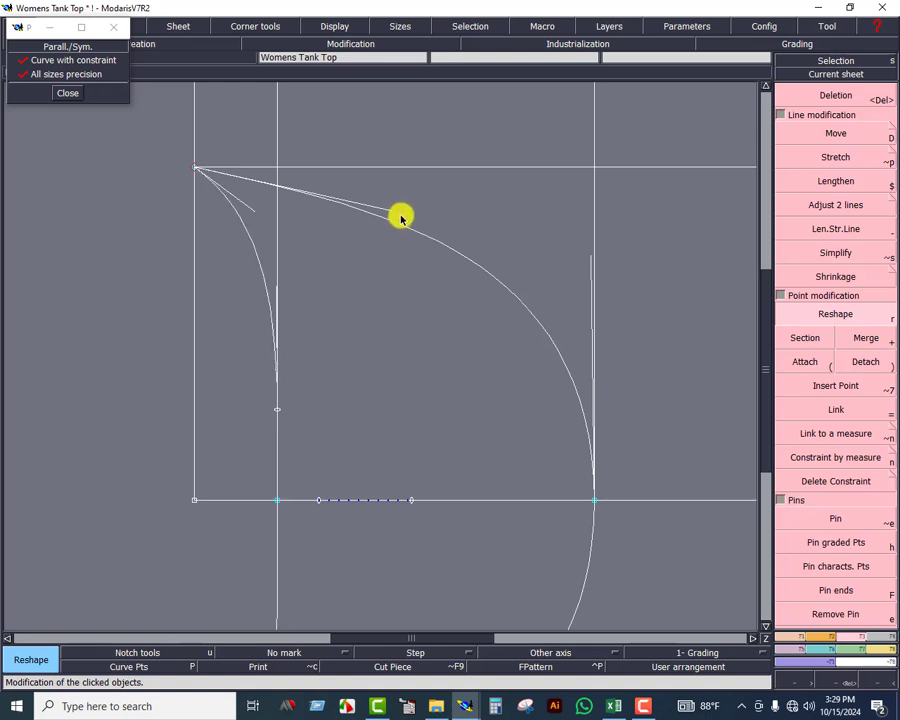
{"action": "left_click", "coordinate": [591, 252]}
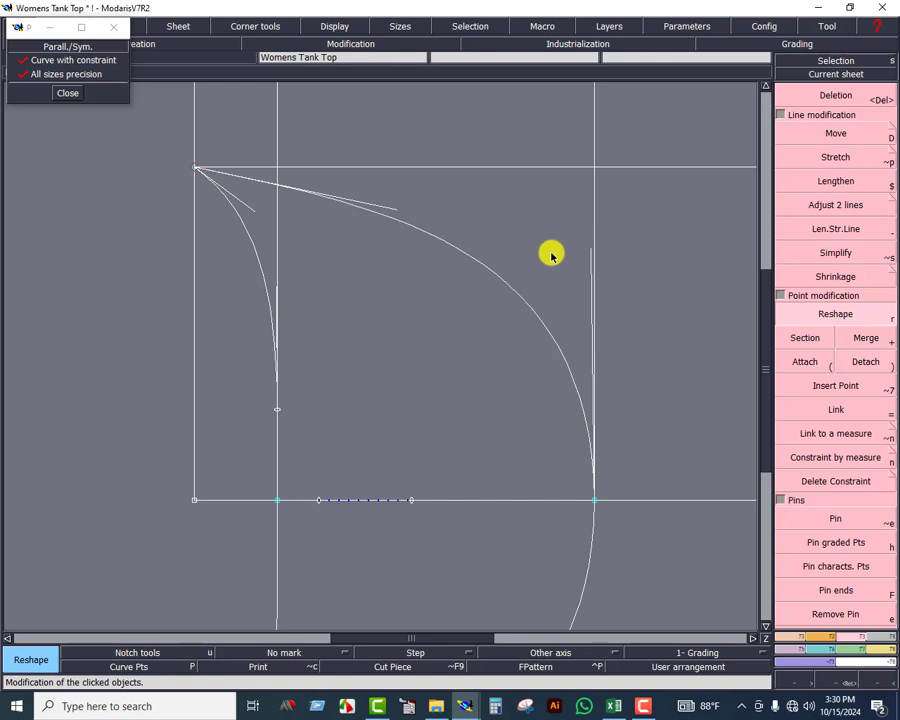
- Delete the mirrored front and back neckline curves below the rectangle's lower edge
{"action": "left_click", "coordinate": [807, 73]}
{"action": "left_click", "coordinate": [473, 381]}
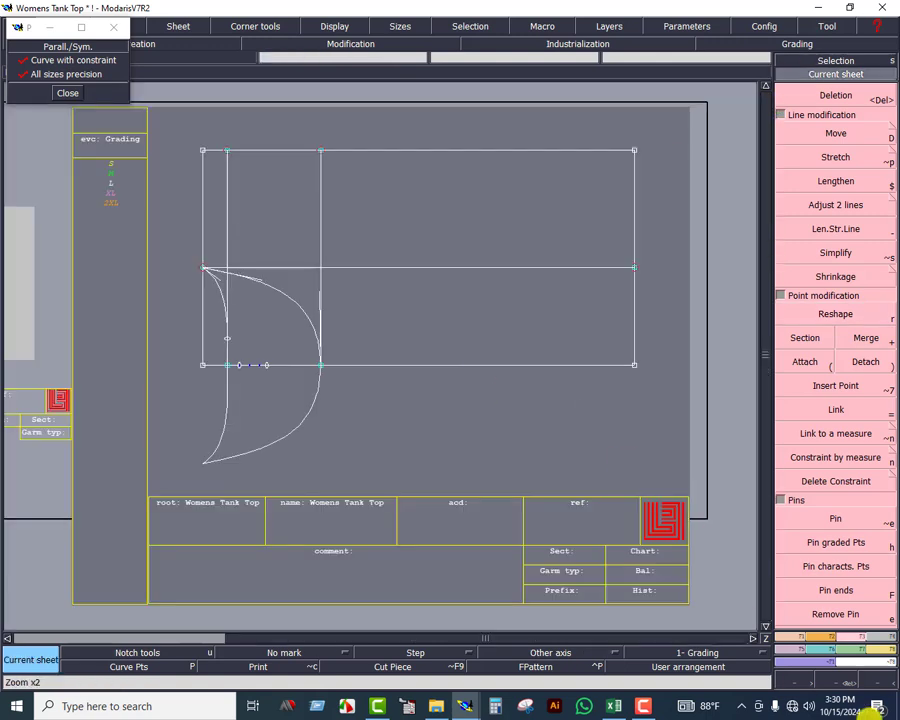
{"action": "left_click", "coordinate": [837, 682]}
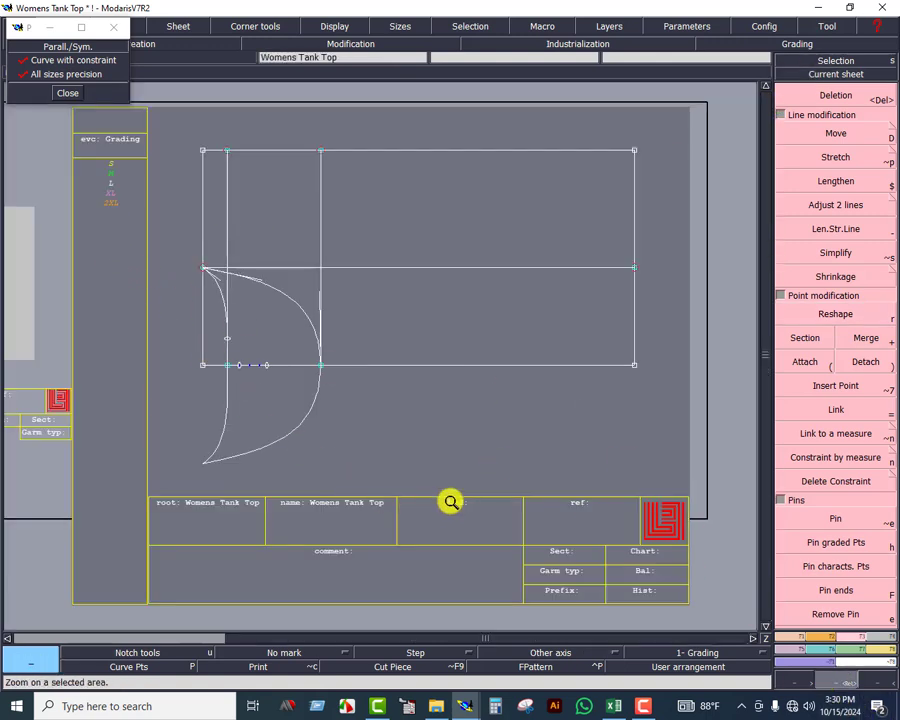
{"action": "left_click_drag", "start_coordinate": [451, 502], "coordinate": [100, 224]}
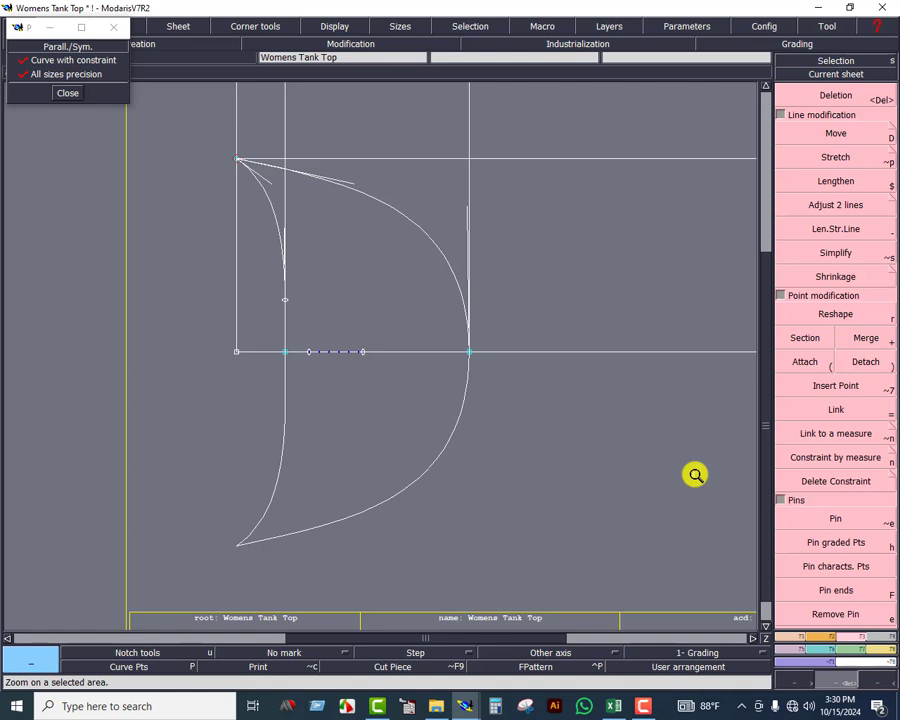
{"action": "left_click", "coordinate": [830, 96]}
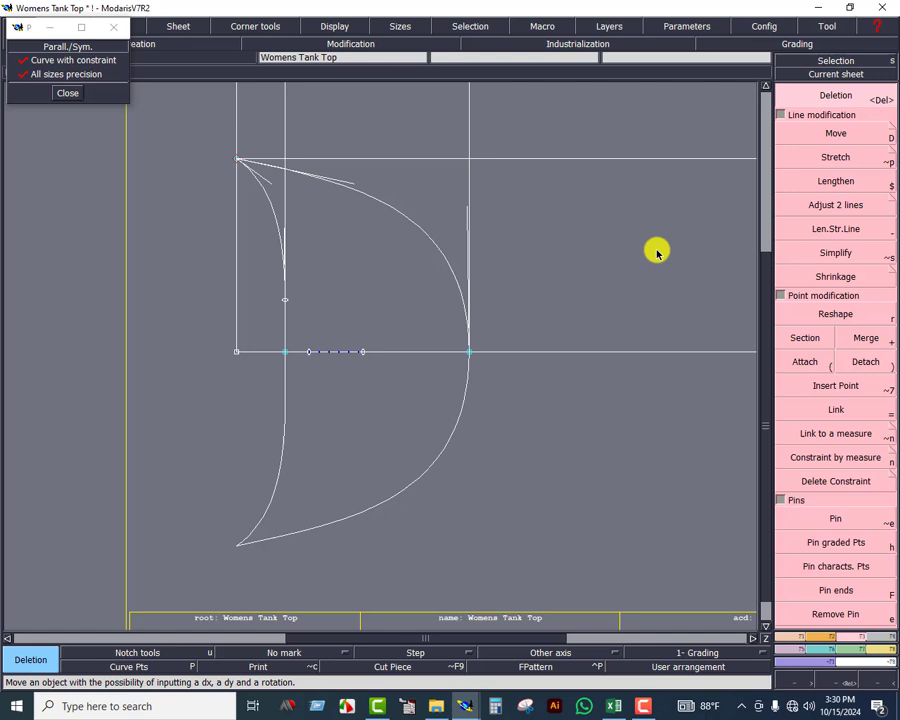
{"action": "left_click", "coordinate": [400, 501]}
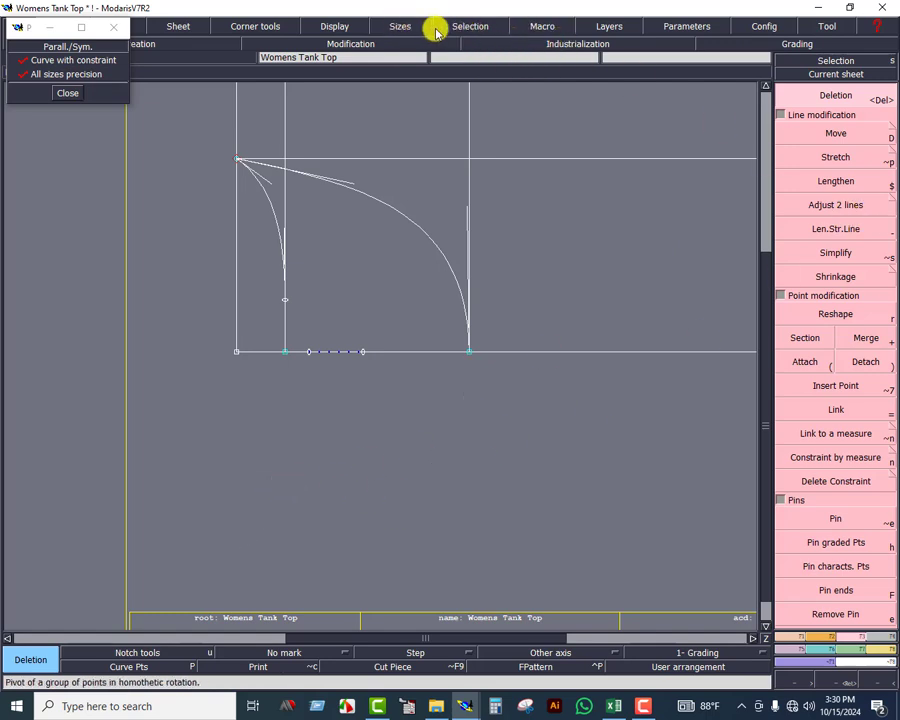
- Erase the symmetry axis from the rectangle's lower edge and turn off Curve with constraint and All sizes precision for Parallel/Symmetry
{"action": "left_click", "coordinate": [612, 27]}
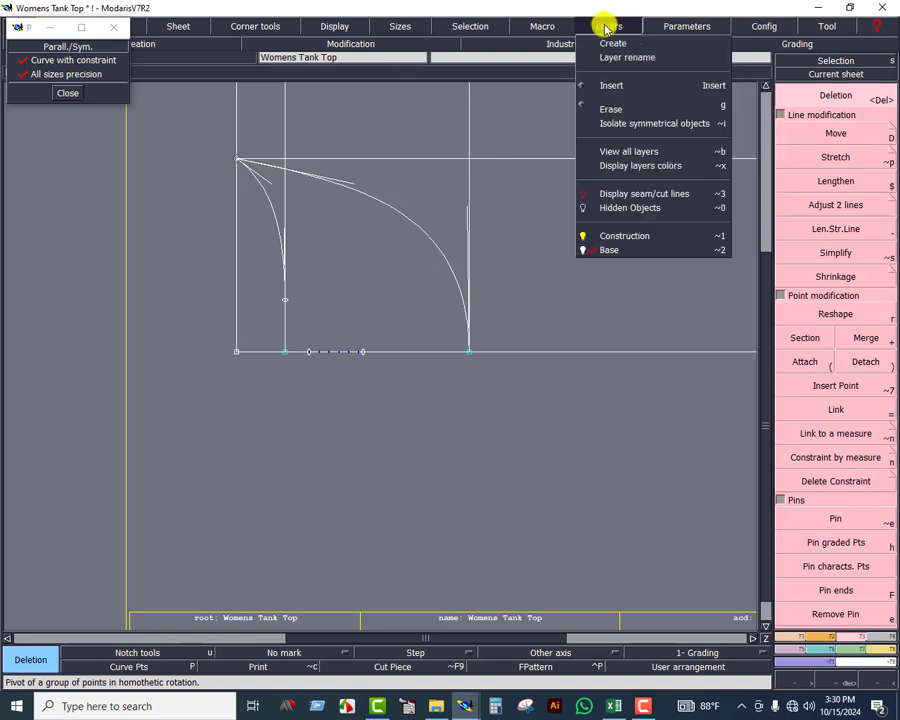
{"action": "left_click", "coordinate": [609, 111]}
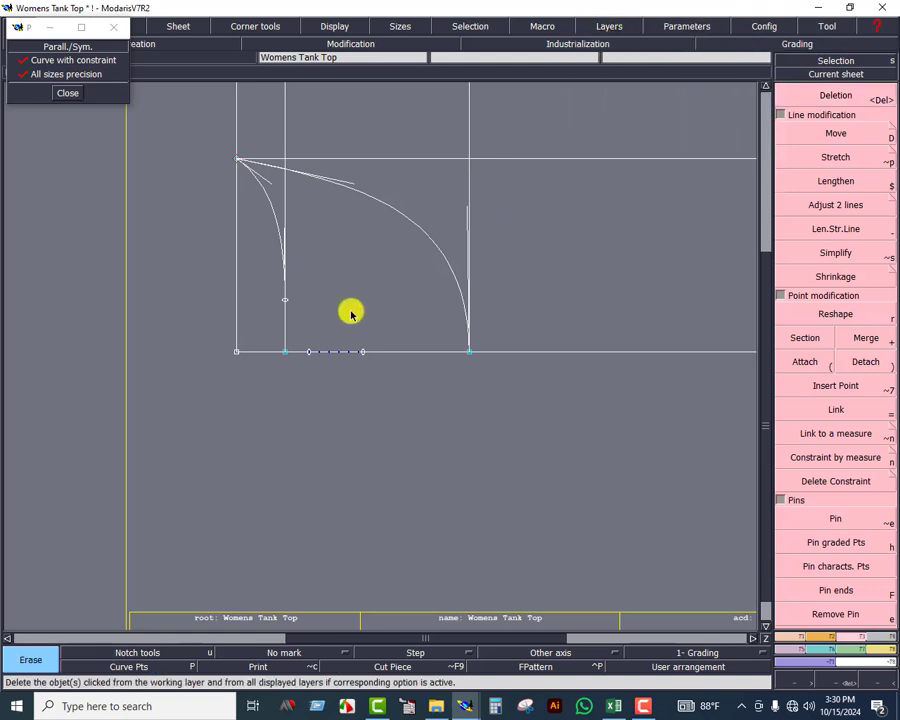
{"action": "left_click_drag", "start_coordinate": [298, 334], "coordinate": [392, 382]}
{"action": "left_click", "coordinate": [350, 352]}
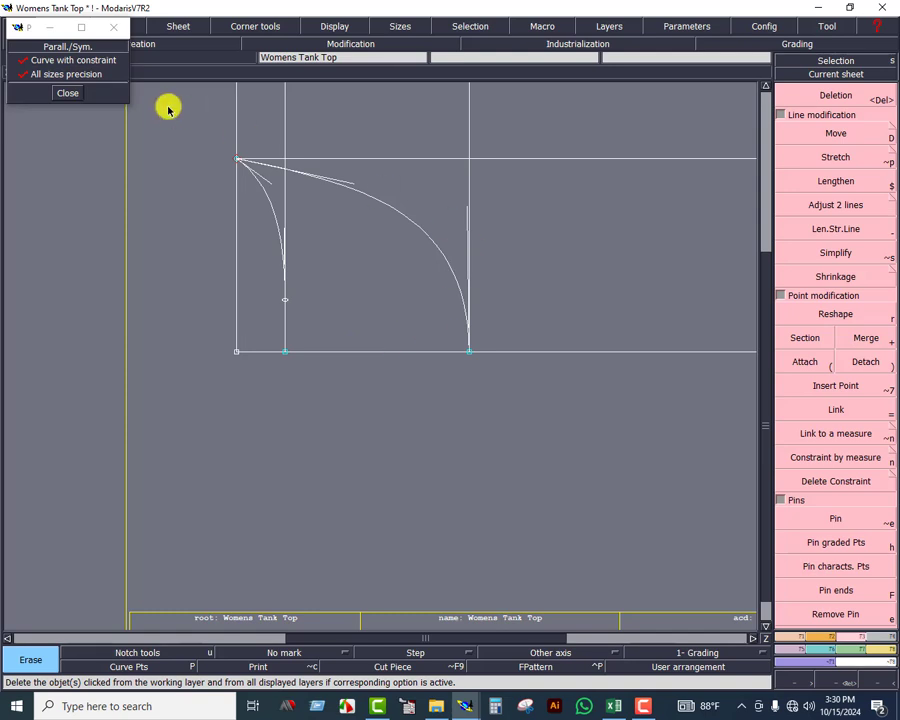
{"action": "left_click", "coordinate": [33, 74]}
{"action": "left_click", "coordinate": [34, 61]}
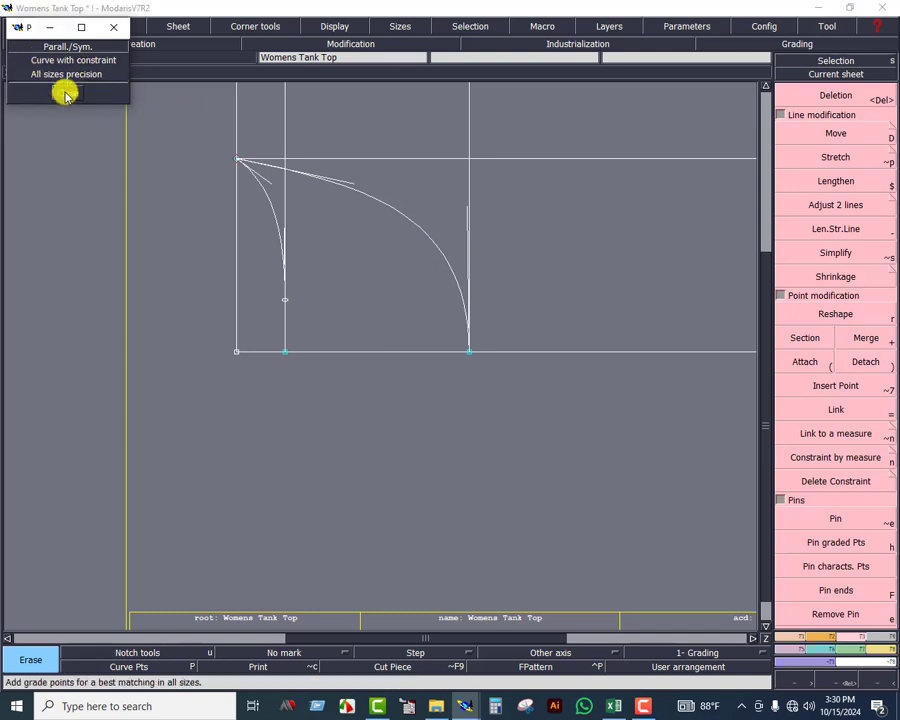
- Adjust the tank top sheet's frame to fit the pattern, rearrange all sheets, and make the tank top sheet current
{"action": "left_click", "coordinate": [820, 74]}
{"action": "left_click", "coordinate": [358, 307]}
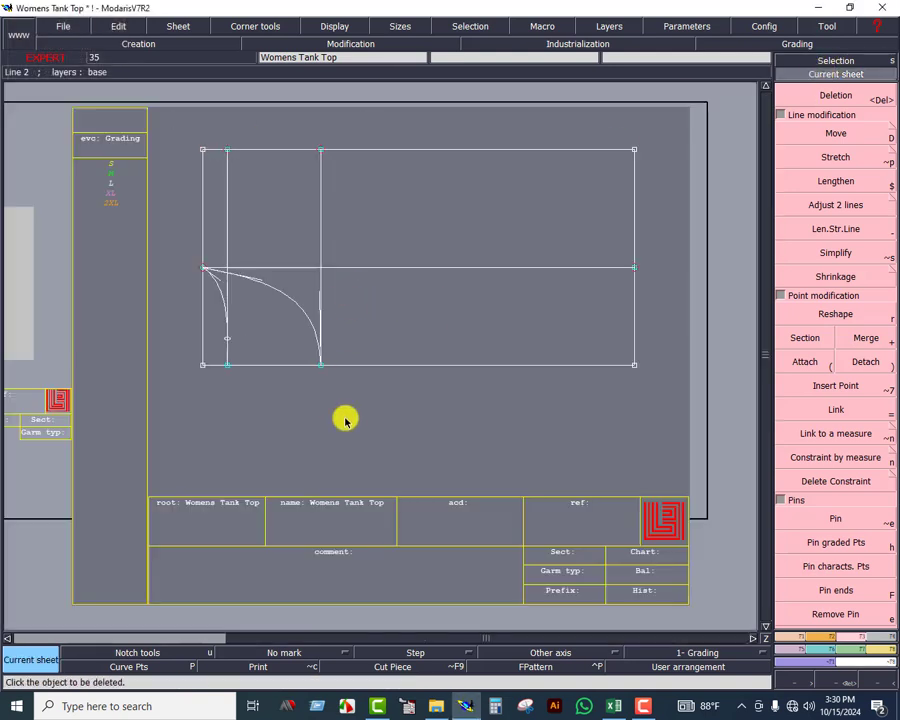
{"action": "left_click", "coordinate": [810, 412]}
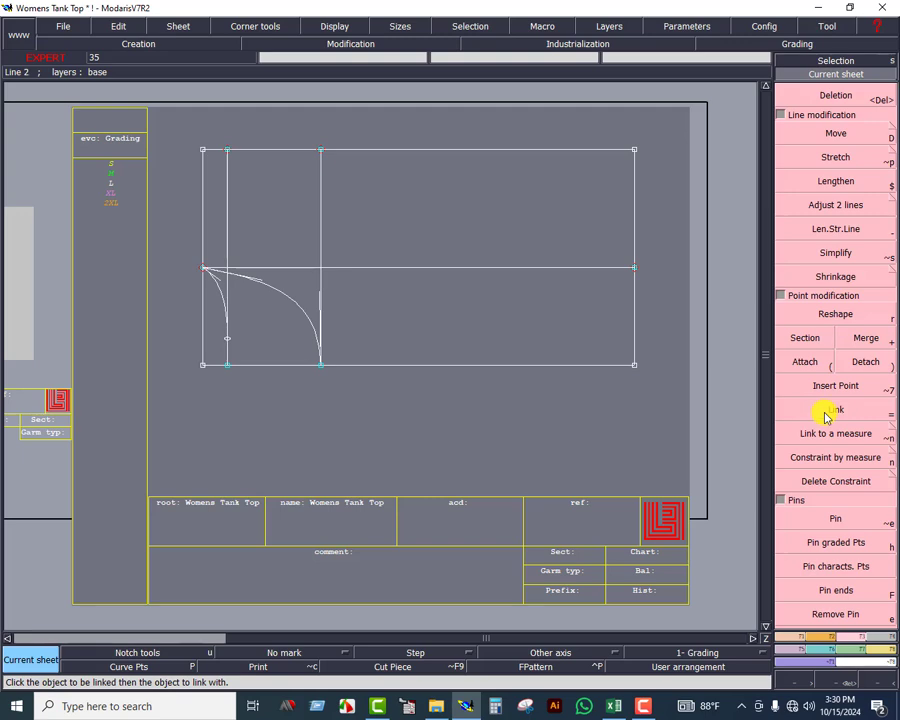
{"action": "key", "text": "8"}
{"action": "key", "text": "j"}
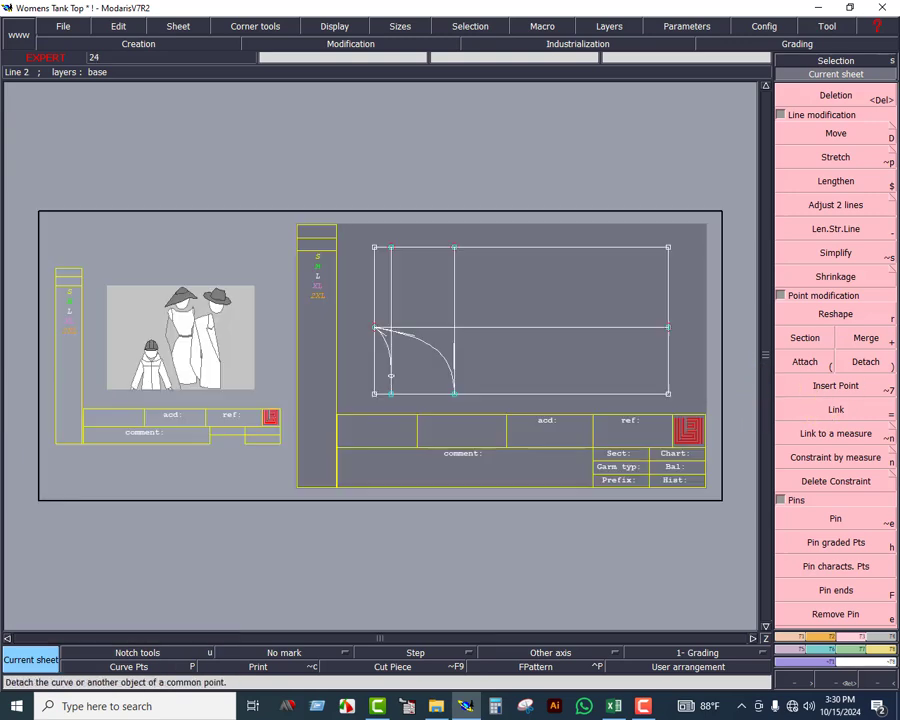
{"action": "left_click", "coordinate": [794, 97]}
{"action": "key", "text": "Home"}
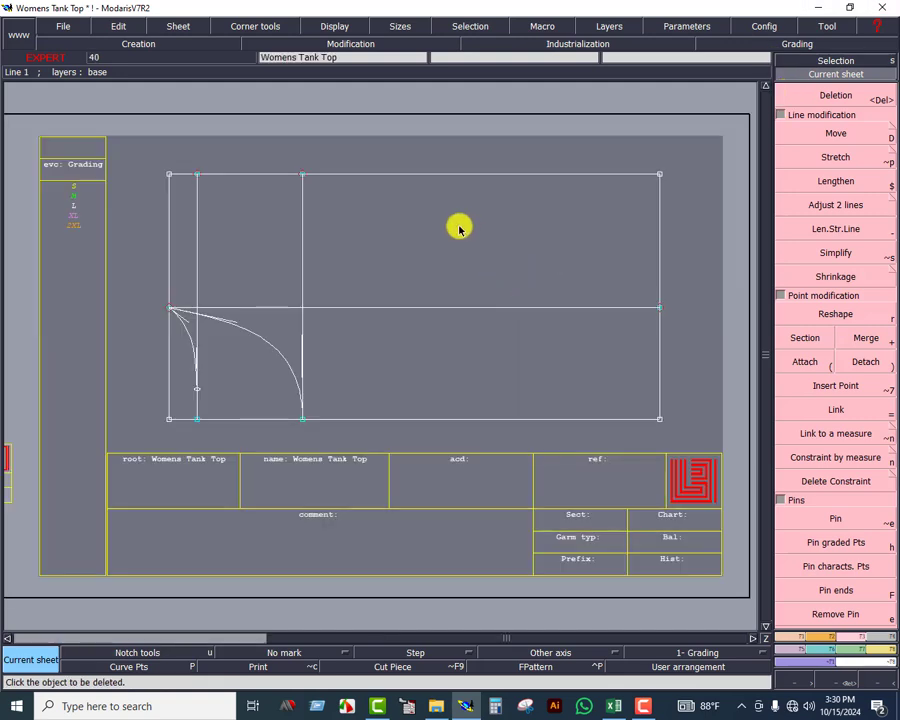